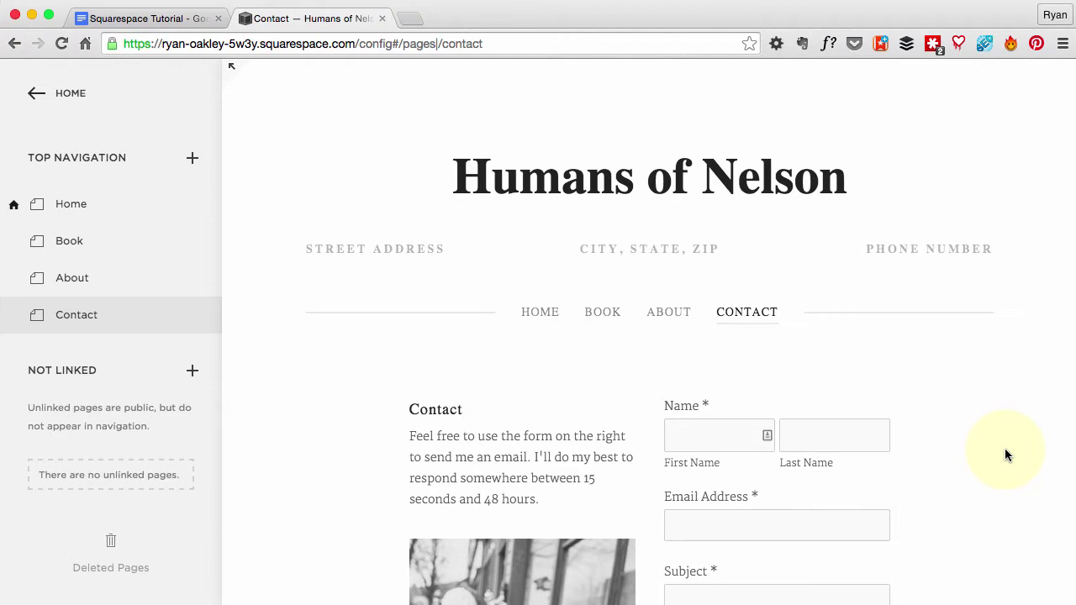
Step: Open the Style Editor in the site's Design settings
mouse_move(738, 263)
left_click(65, 95)
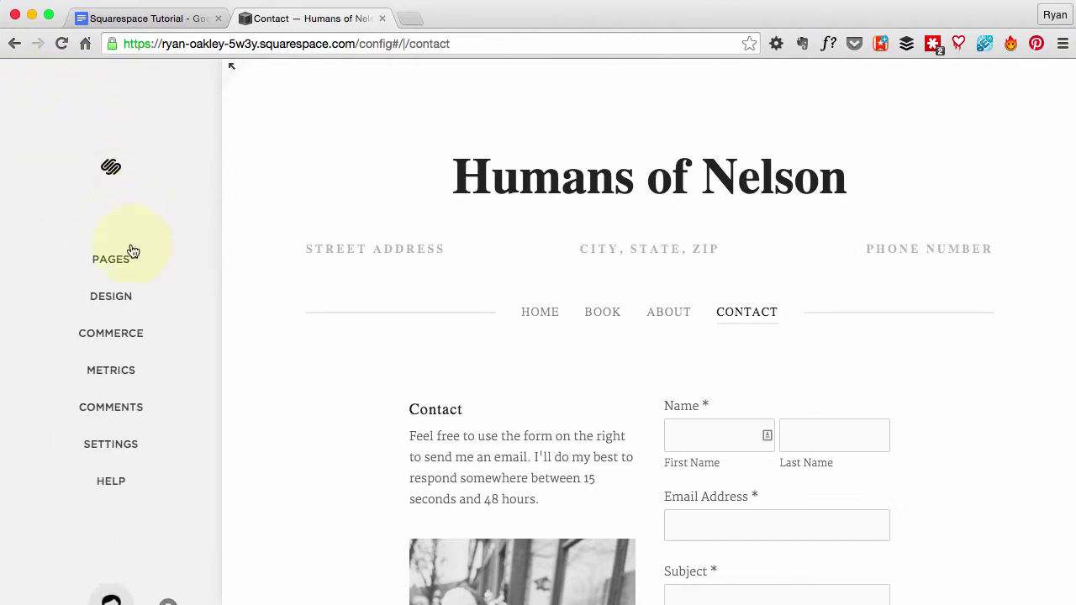
left_click(115, 298)
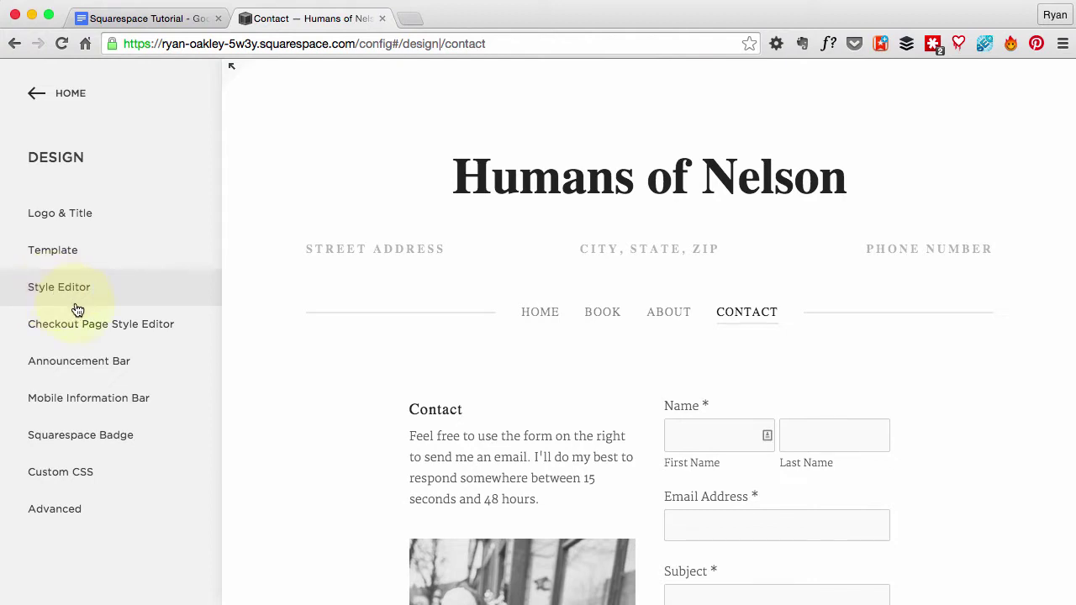
left_click(81, 292)
left_click(82, 292)
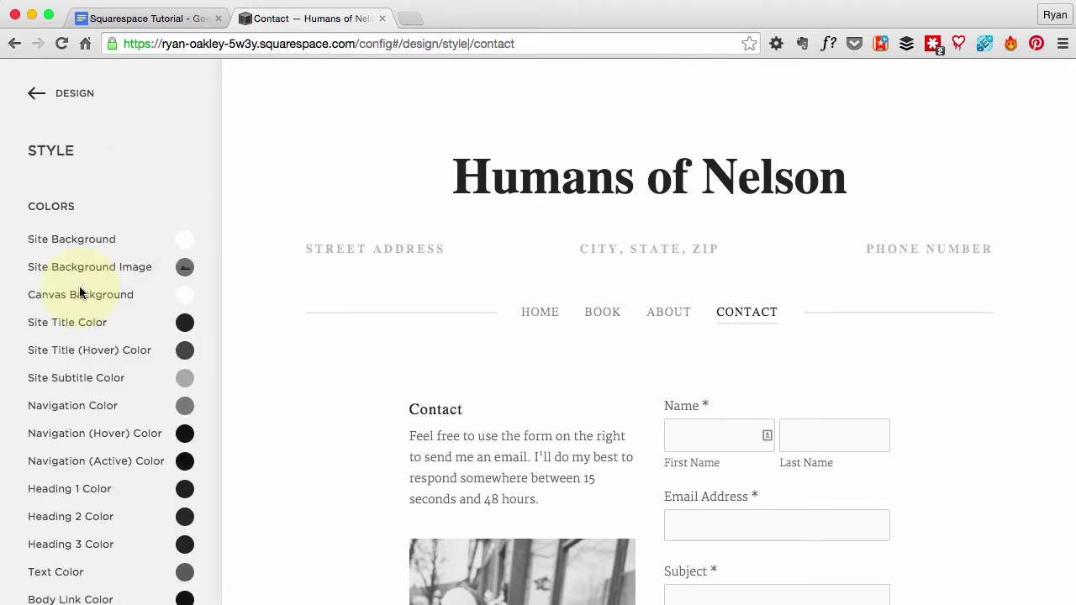
Step: Examine the full list of style options and the filtered options for the page background and the site title
scroll(110, 308, "down", 6)
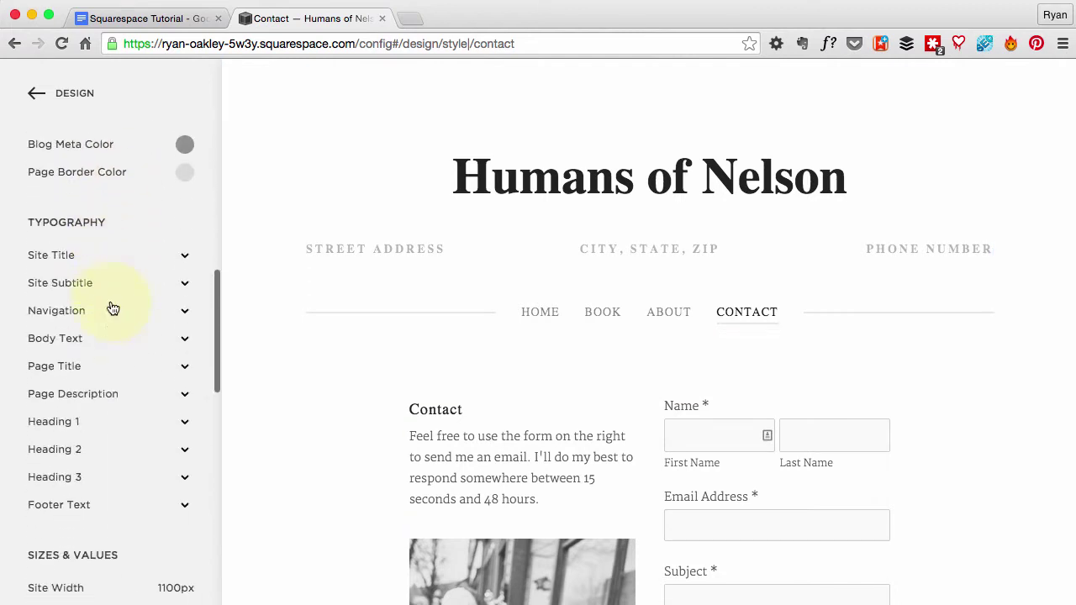
scroll(112, 308, "down", 10)
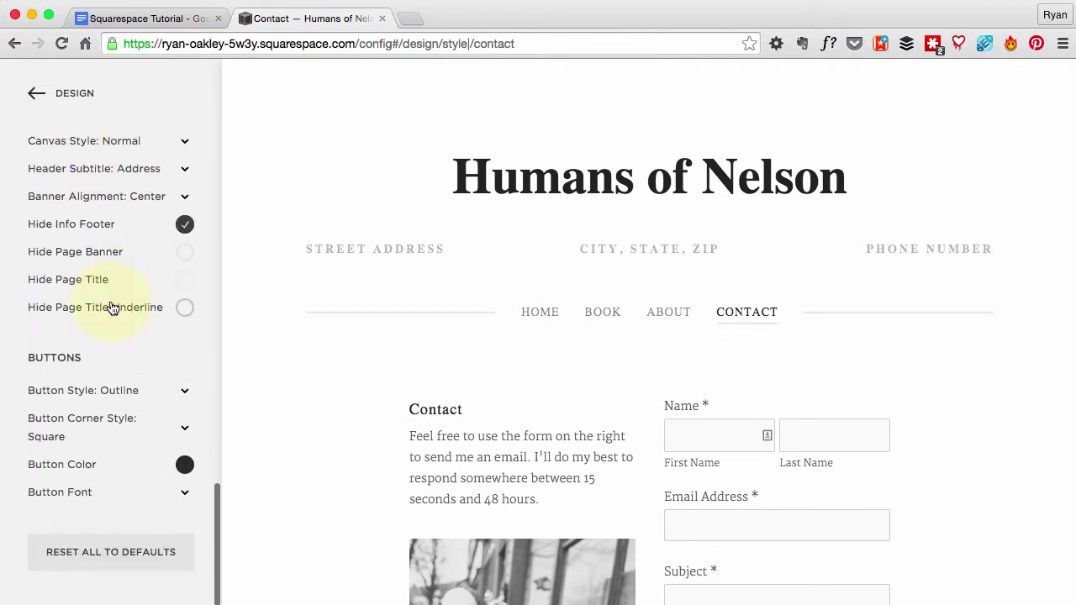
scroll(112, 308, "up", 8)
scroll(110, 300, "down", 4)
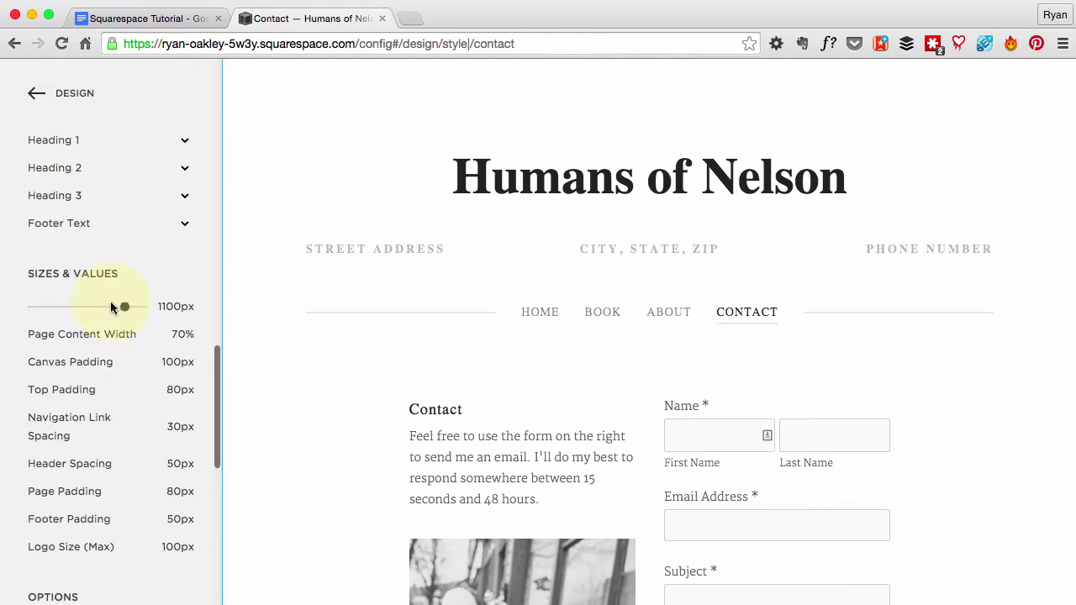
scroll(87, 261, "up", 10)
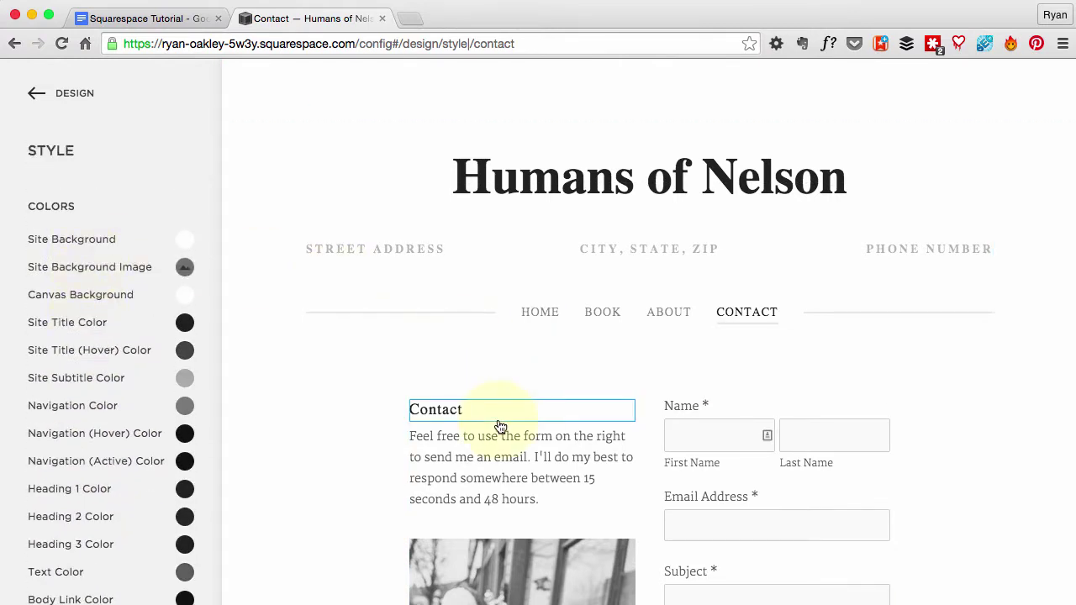
left_click(349, 383)
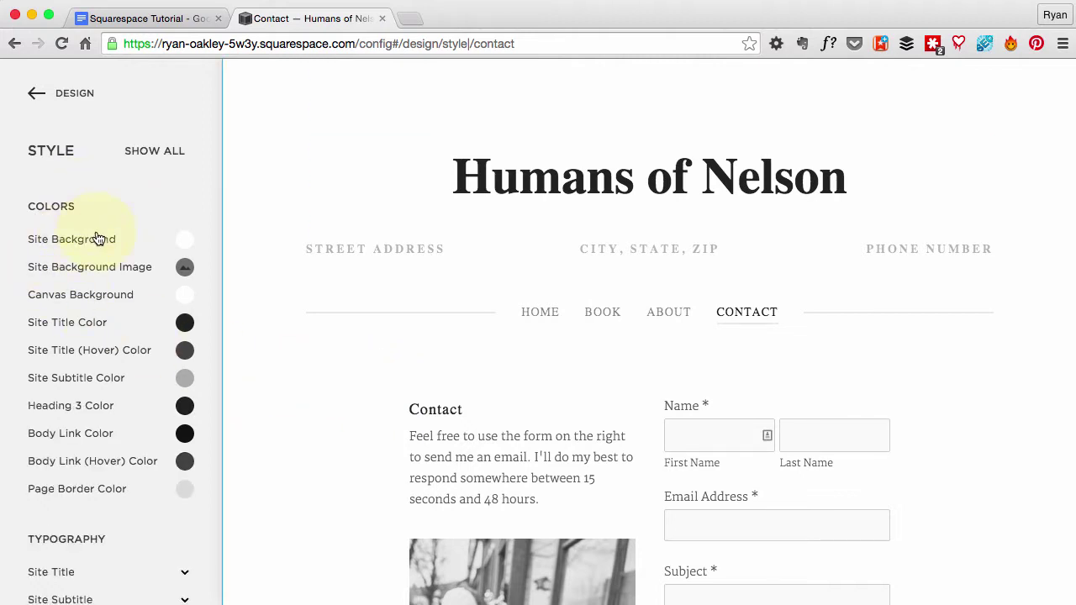
scroll(160, 452, "down", 3)
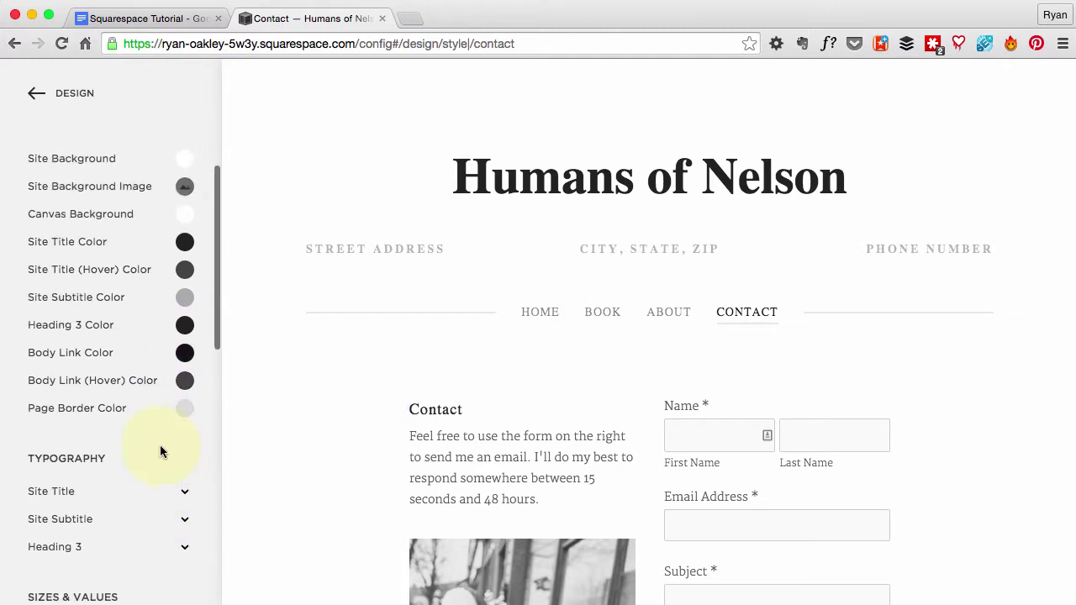
scroll(160, 451, "up", 1)
mouse_move(274, 404)
left_mouse_down()
mouse_move(325, 413)
mouse_move(274, 403)
left_mouse_up()
left_click(395, 161)
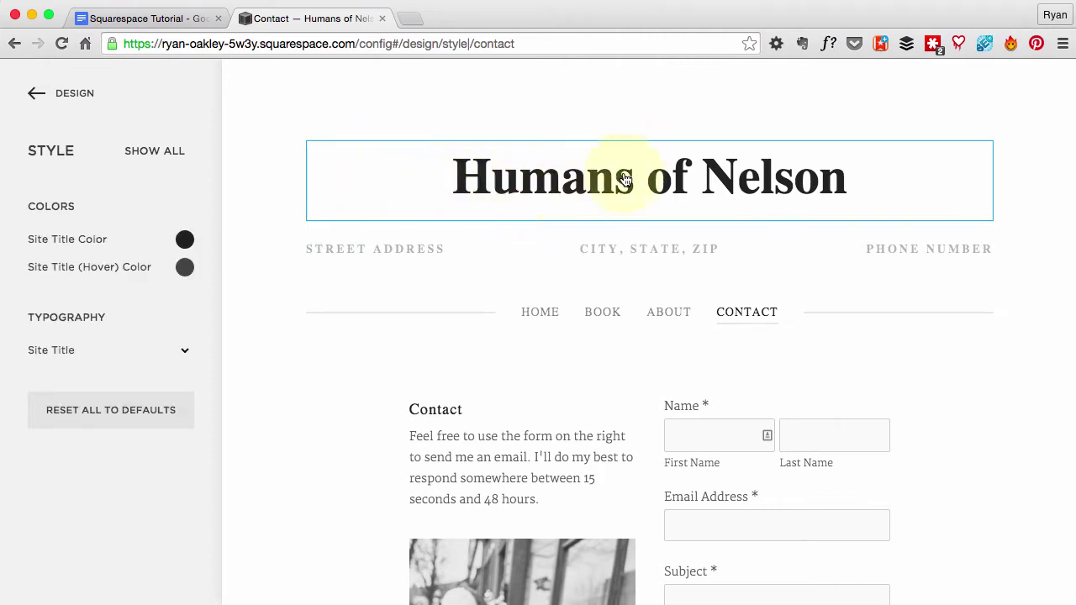
left_click(71, 141)
scroll(132, 348, "down", 6)
scroll(130, 351, "up", 3)
scroll(130, 351, "up", 3)
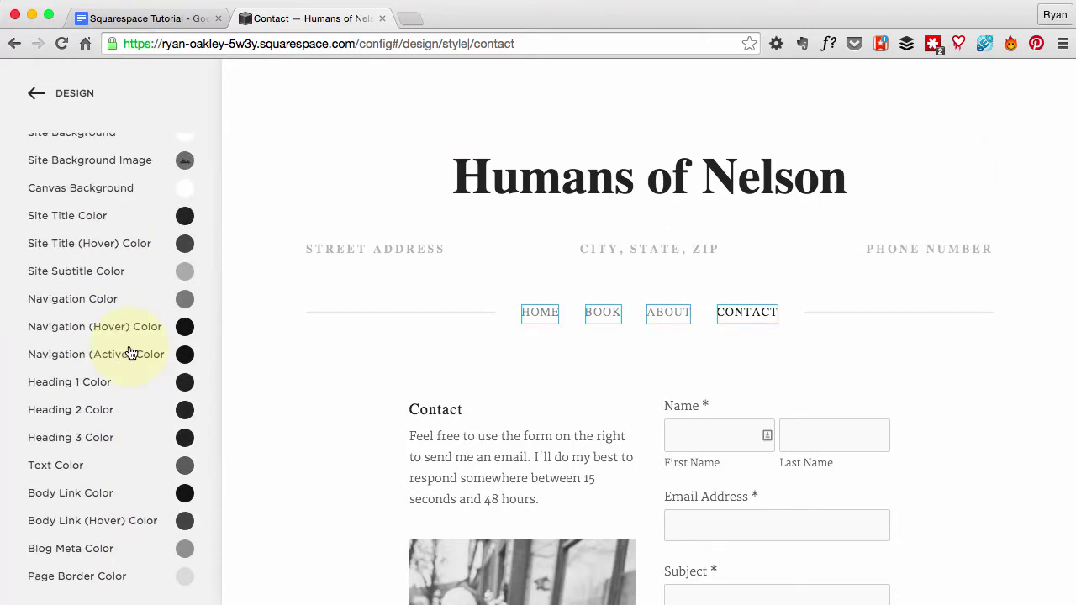
Step: Select the Humans of Nelson site title and set its Site Title Color to #333333
left_click(503, 196)
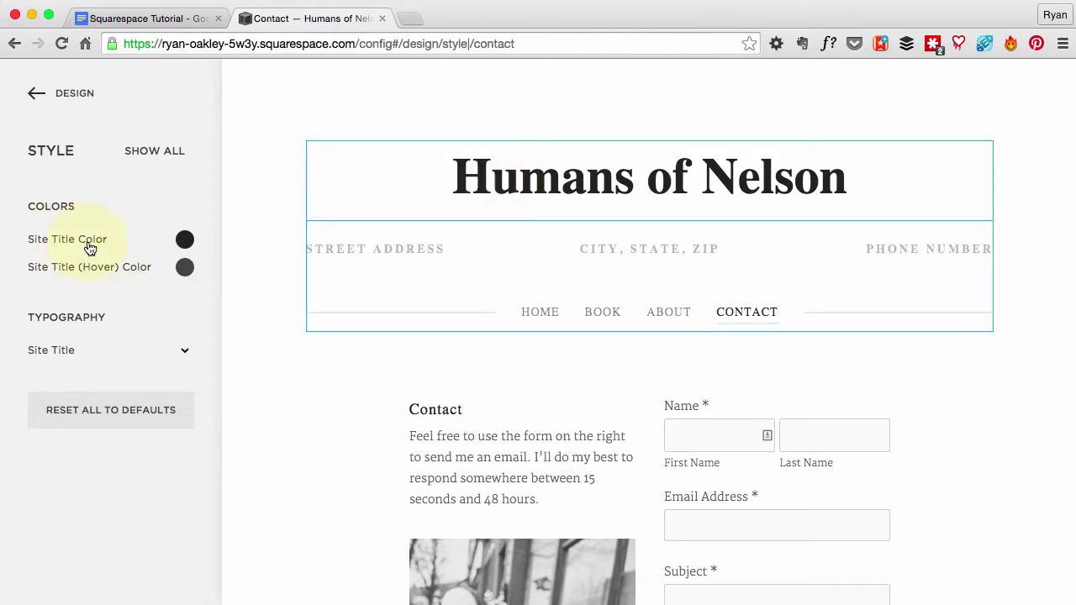
left_click(185, 241)
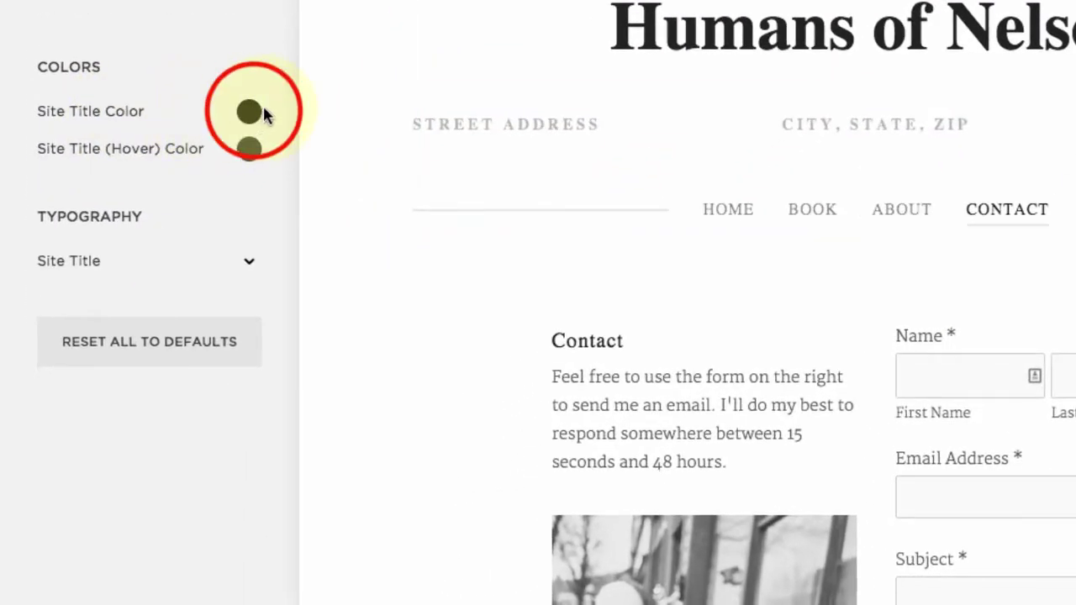
left_click(75, 465)
left_click_drag(53, 462, 144, 452)
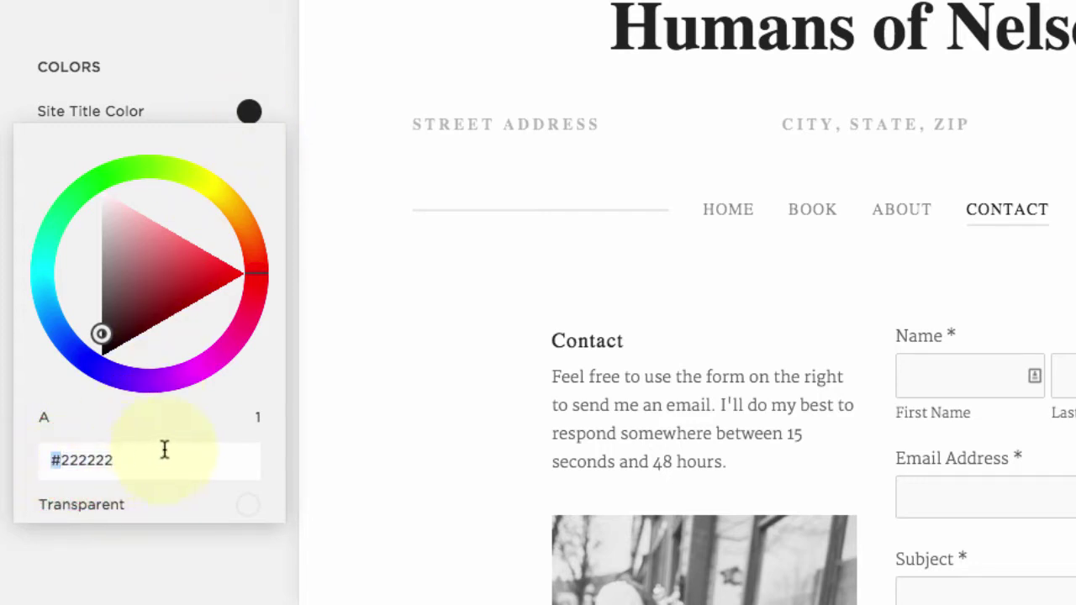
double_click(144, 462)
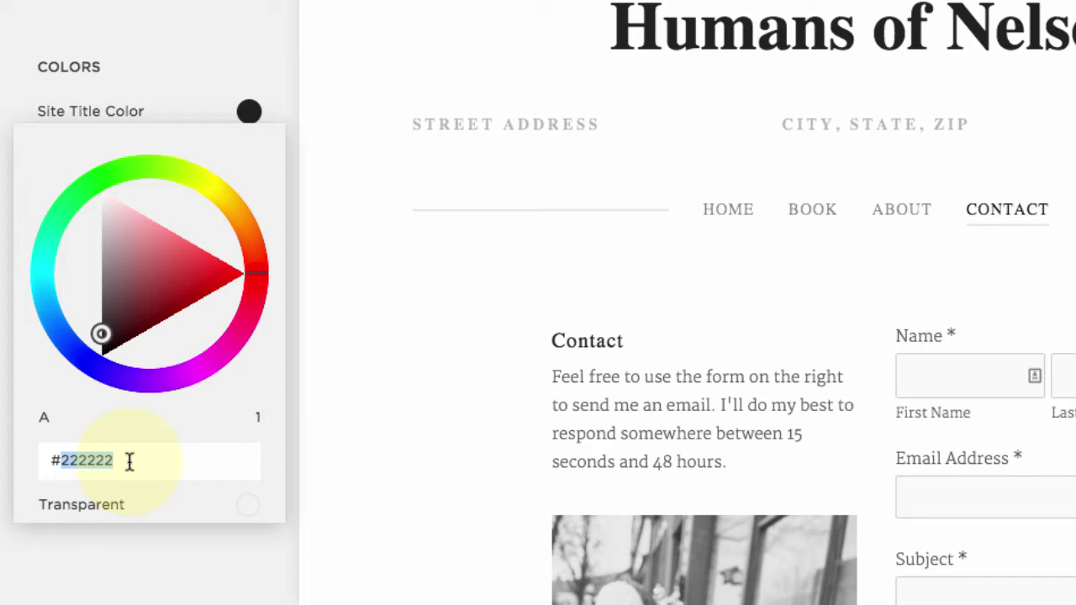
type("33")
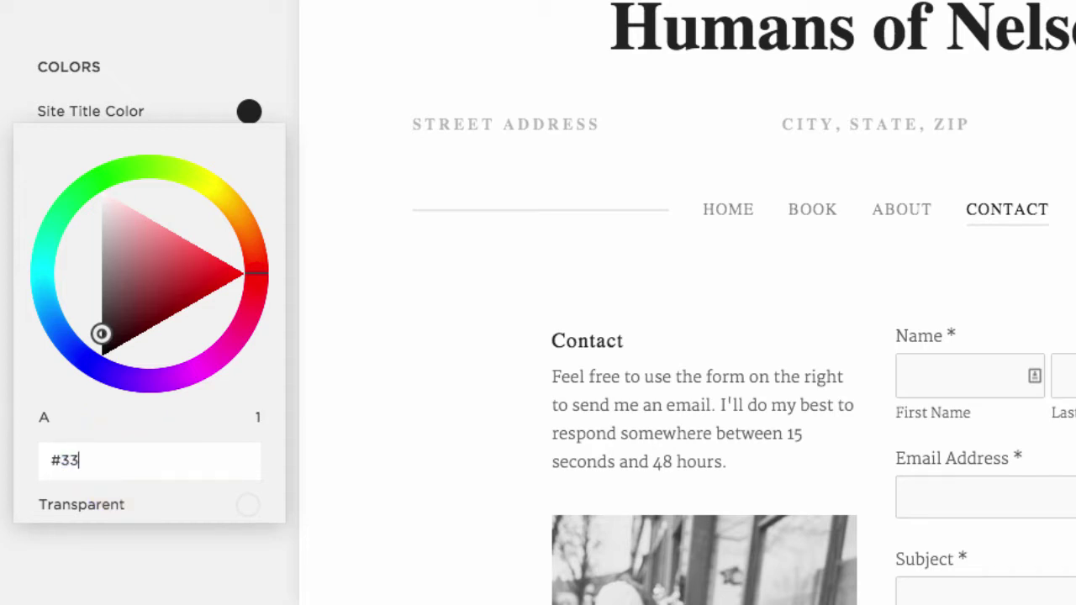
type("3333")
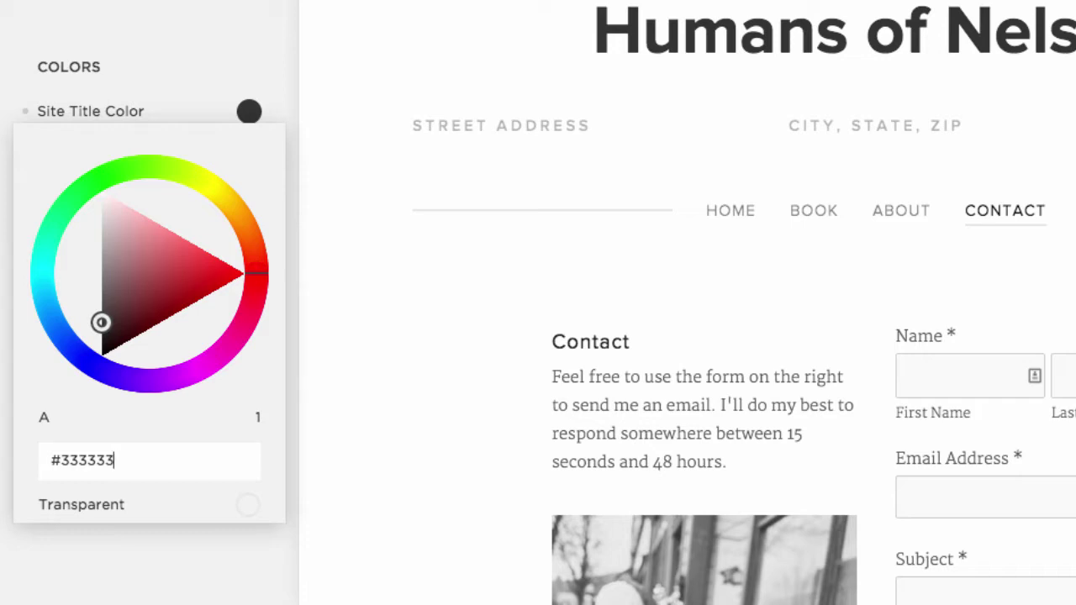
left_click(200, 37)
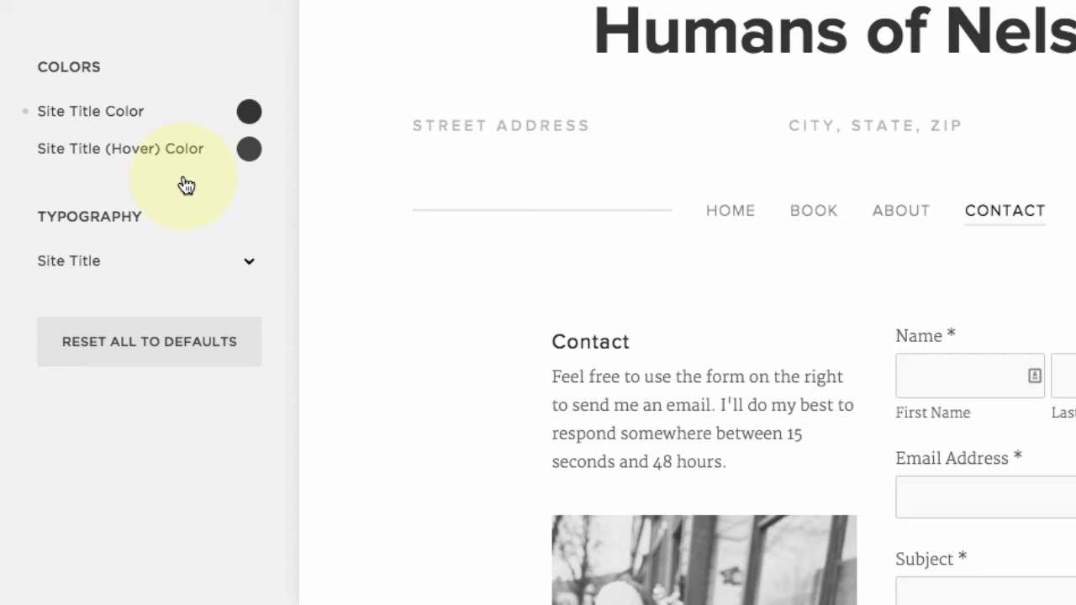
Step: Set the Site Title (Hover) Color to #8a8a8a
left_click(132, 152)
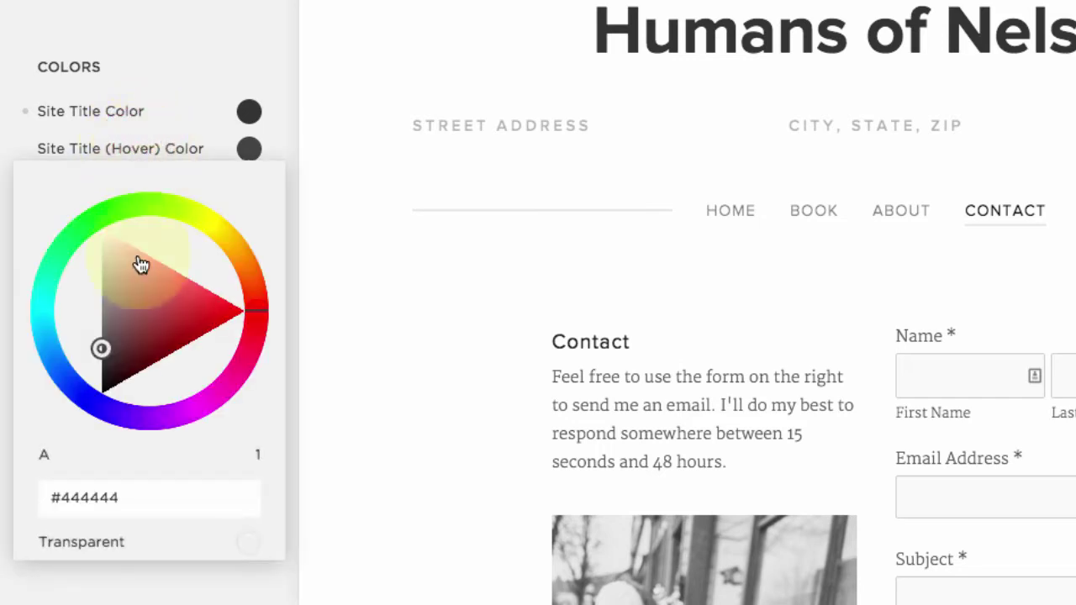
left_click_drag(51, 496, 182, 511)
double_click(91, 498)
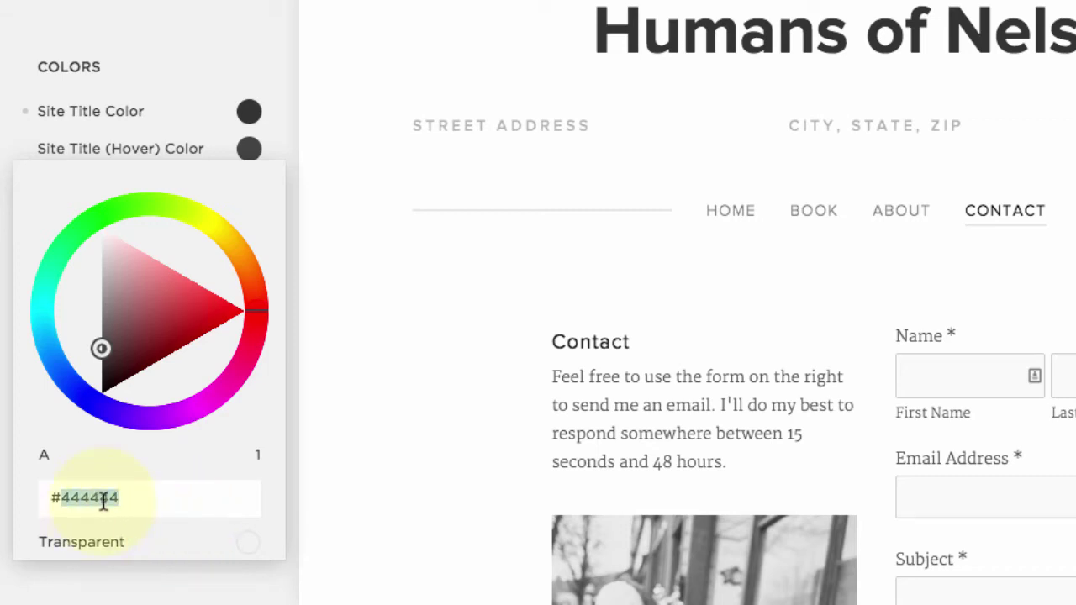
type("8a8a8a")
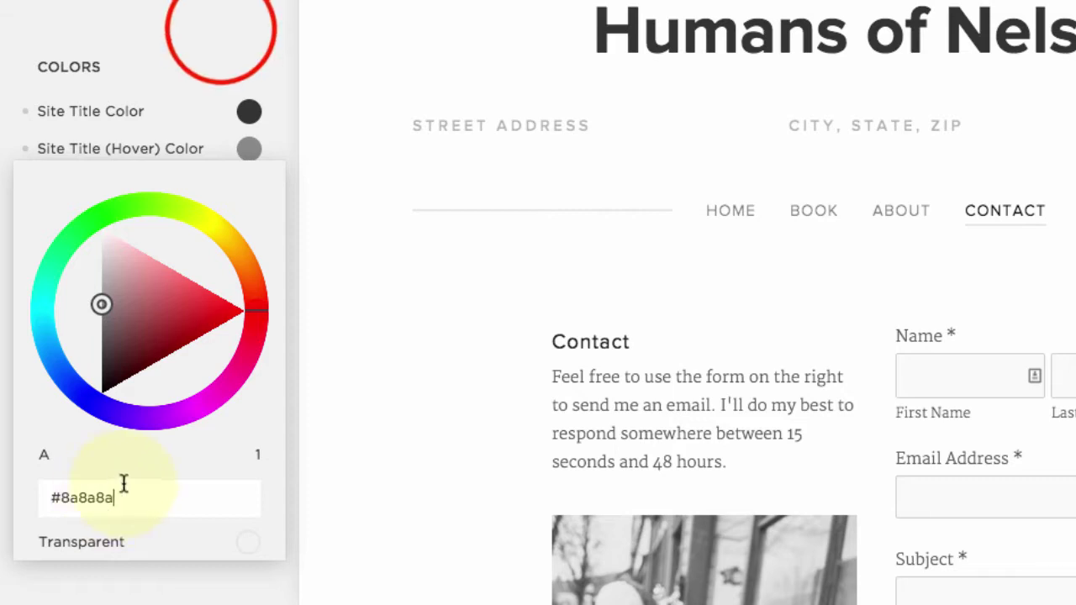
left_click(223, 35)
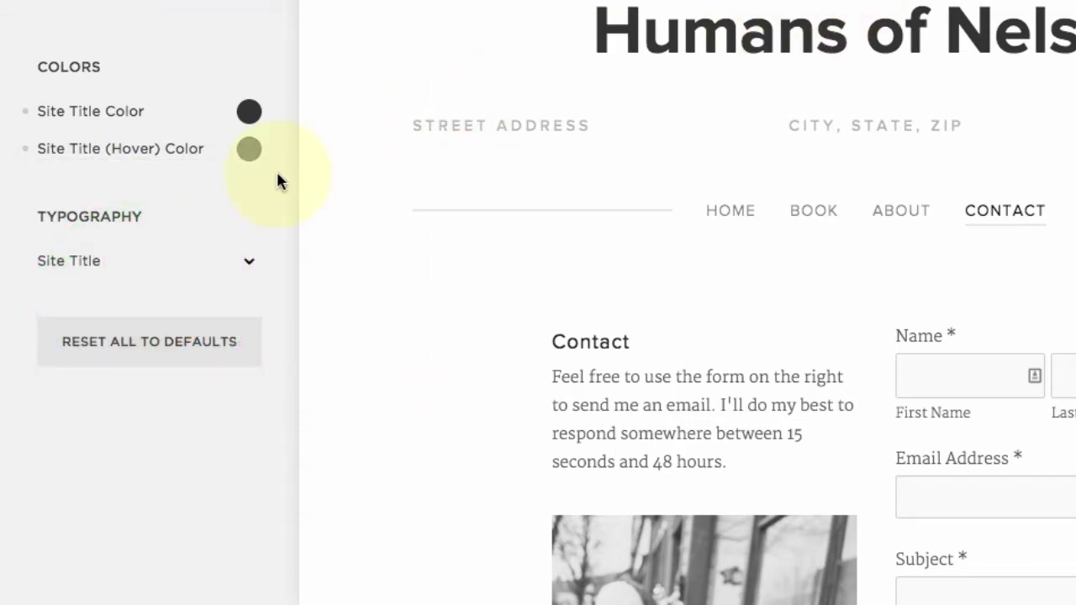
Step: Search the site title's fonts for "bask" and apply Libre Baskerville
left_click(71, 267)
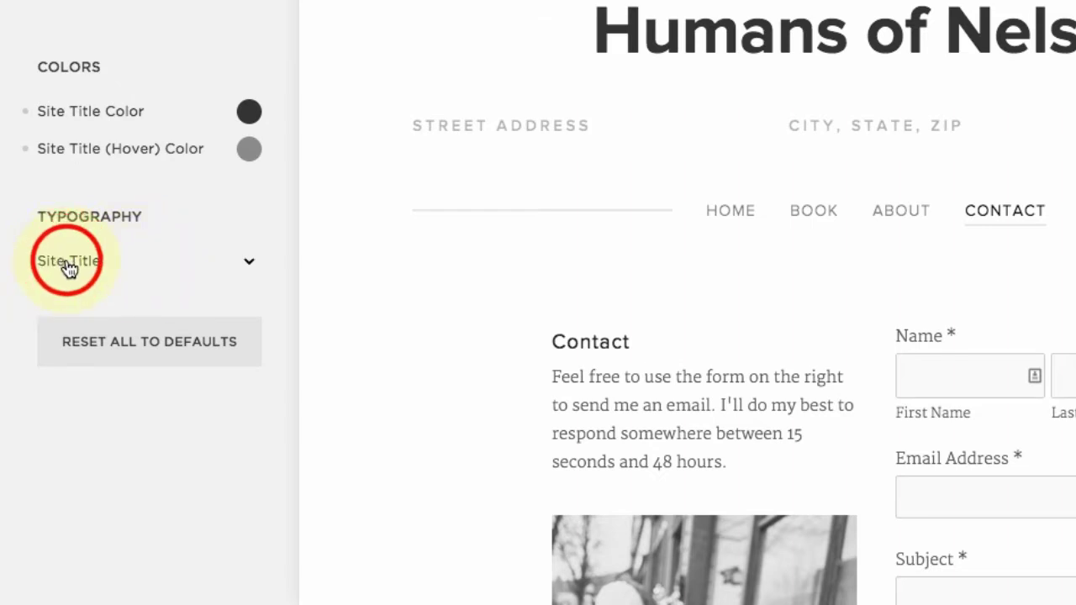
left_click(71, 267)
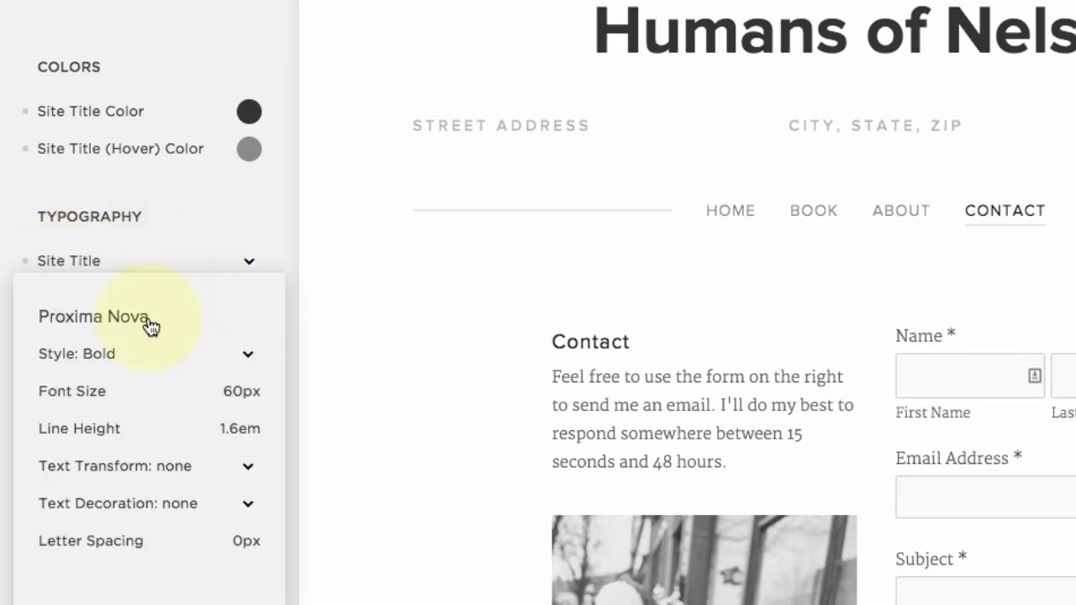
left_click(137, 329)
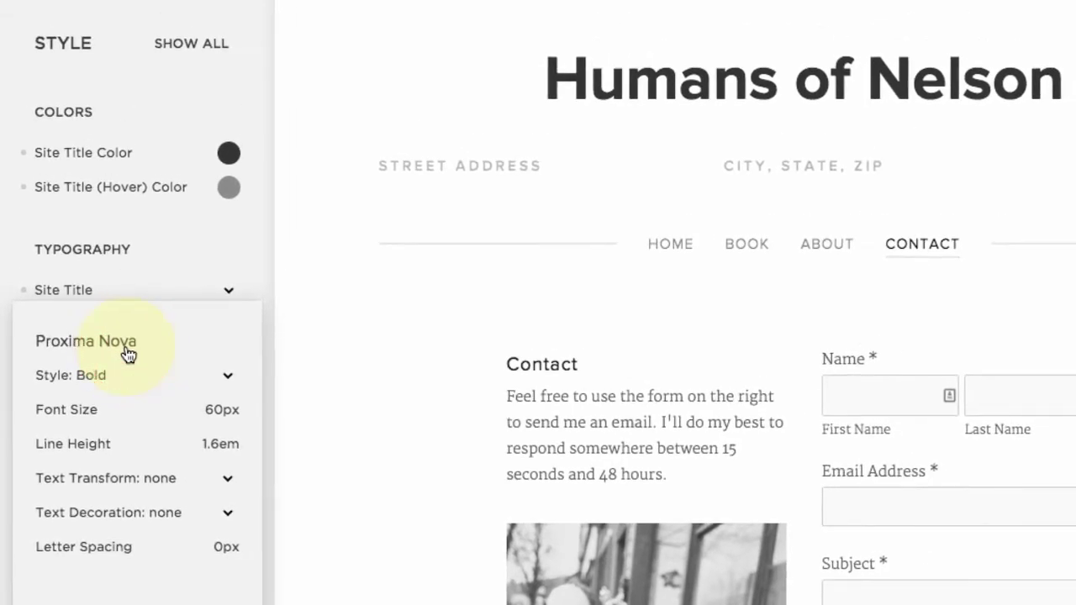
left_click(79, 58)
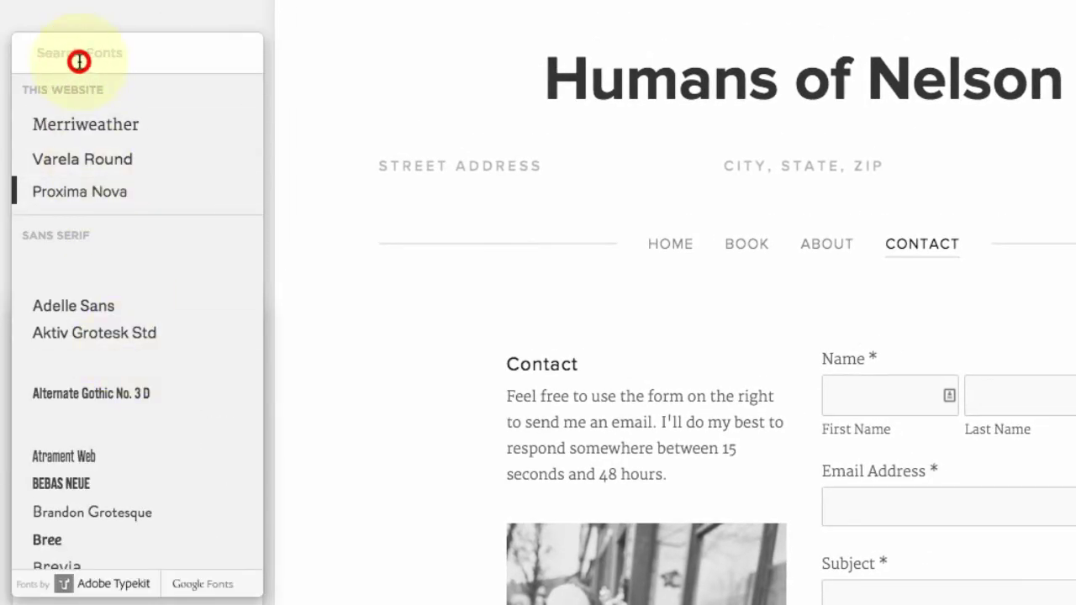
type("b")
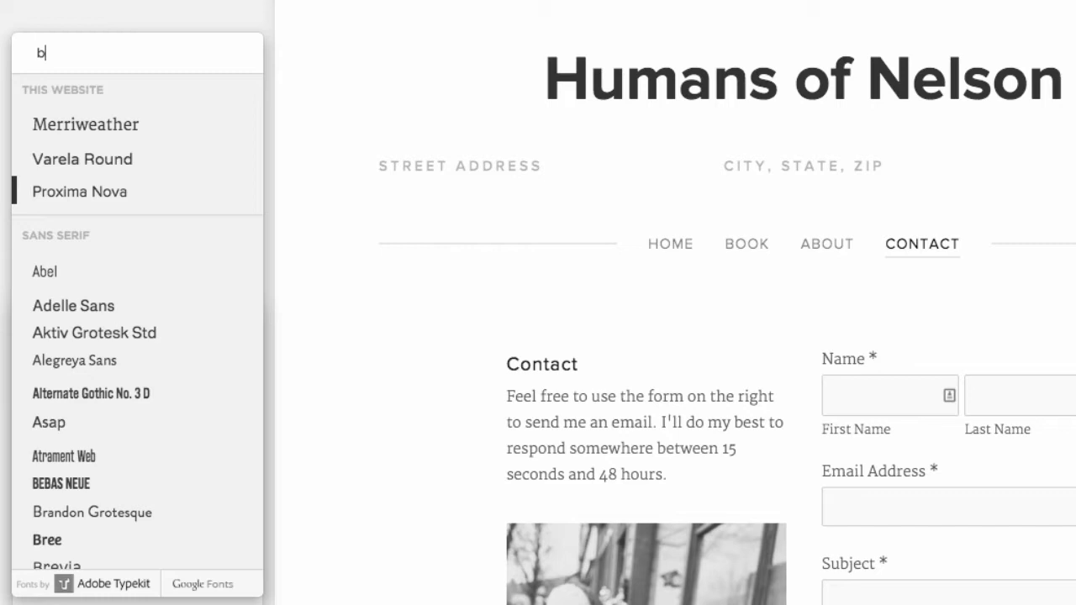
type("ake")
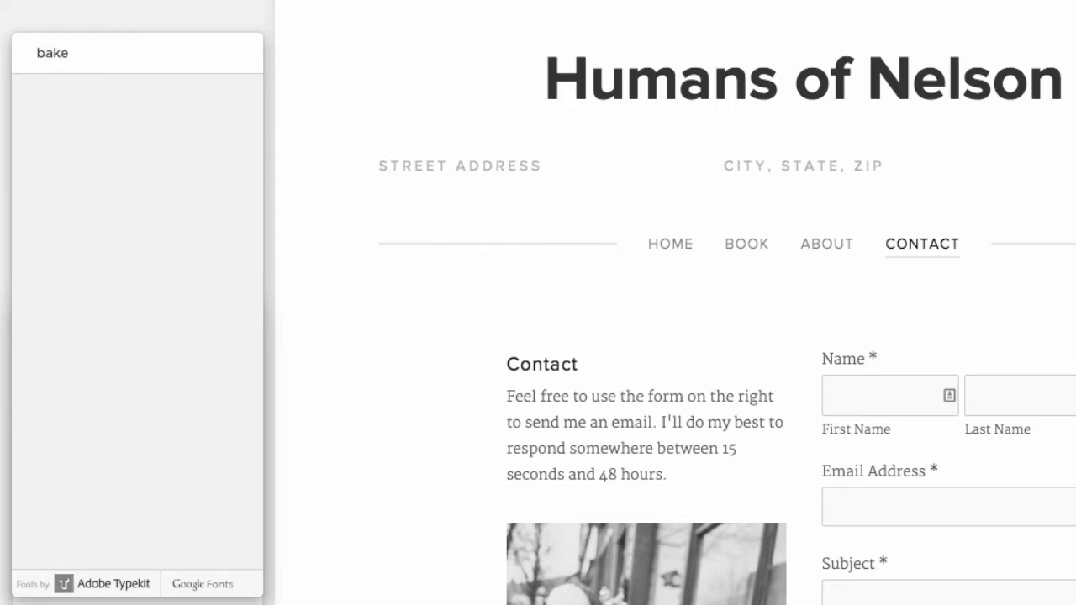
key("BackSpace")
key("BackSpace")
key("BackSpace")
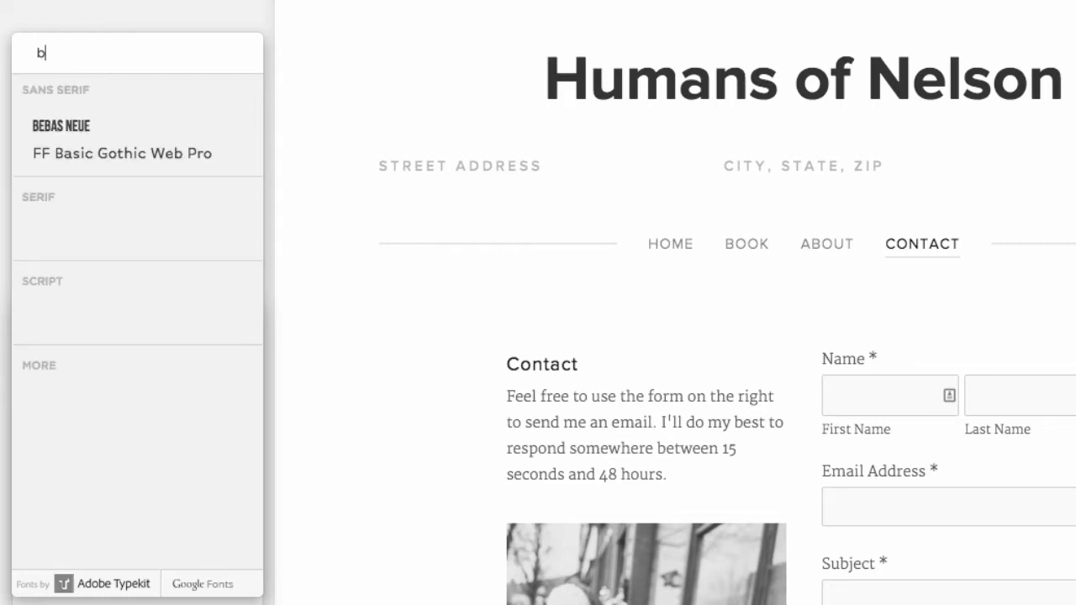
type("ask")
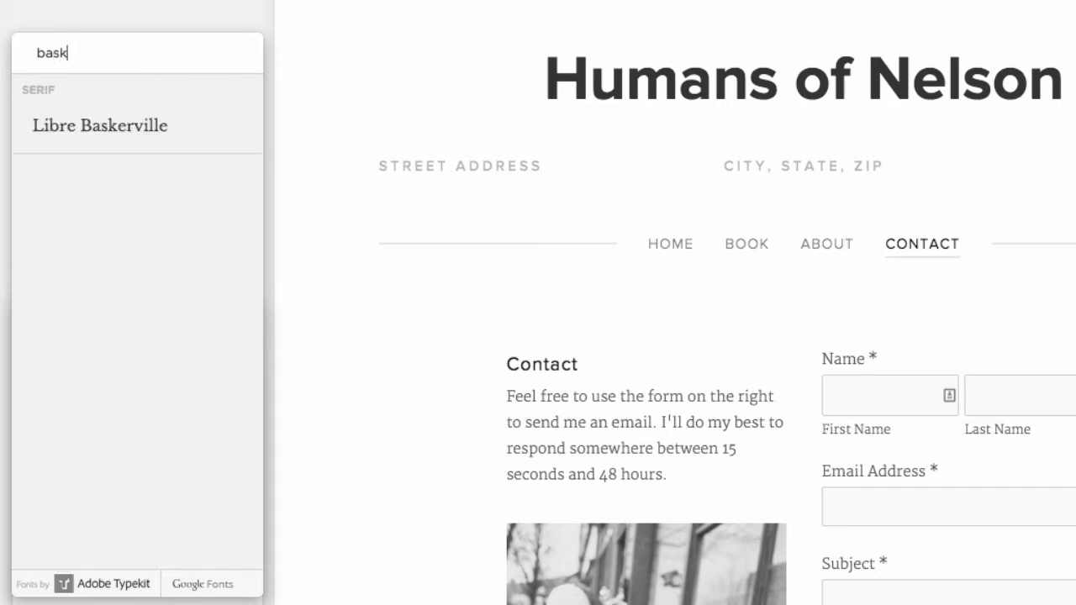
left_click(152, 143)
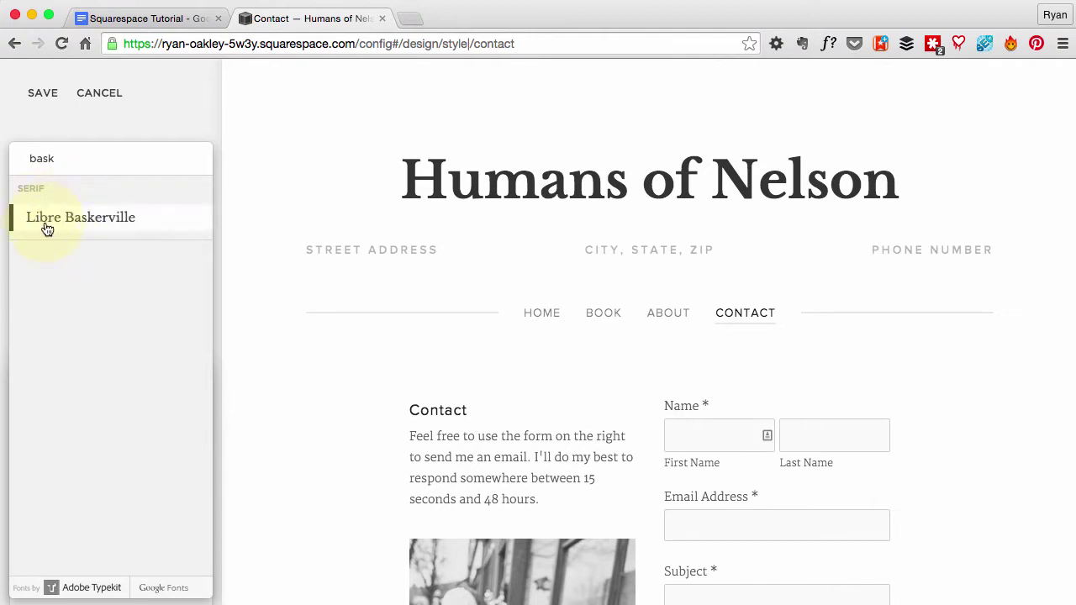
left_click(159, 126)
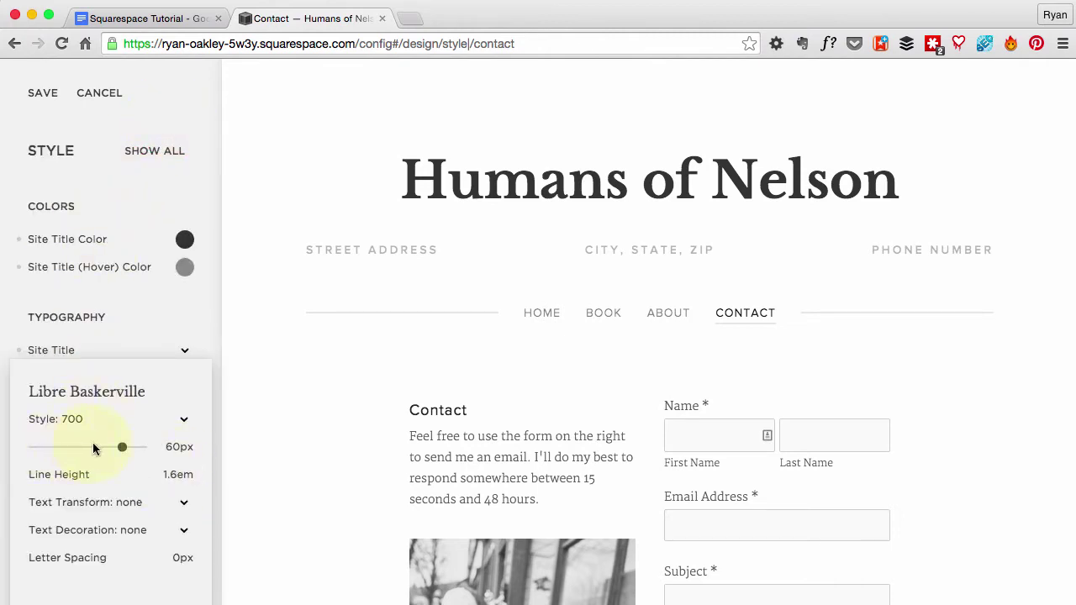
Step: Set the site title's font style to 400 and close its typography settings
left_click(73, 420)
left_click(67, 389)
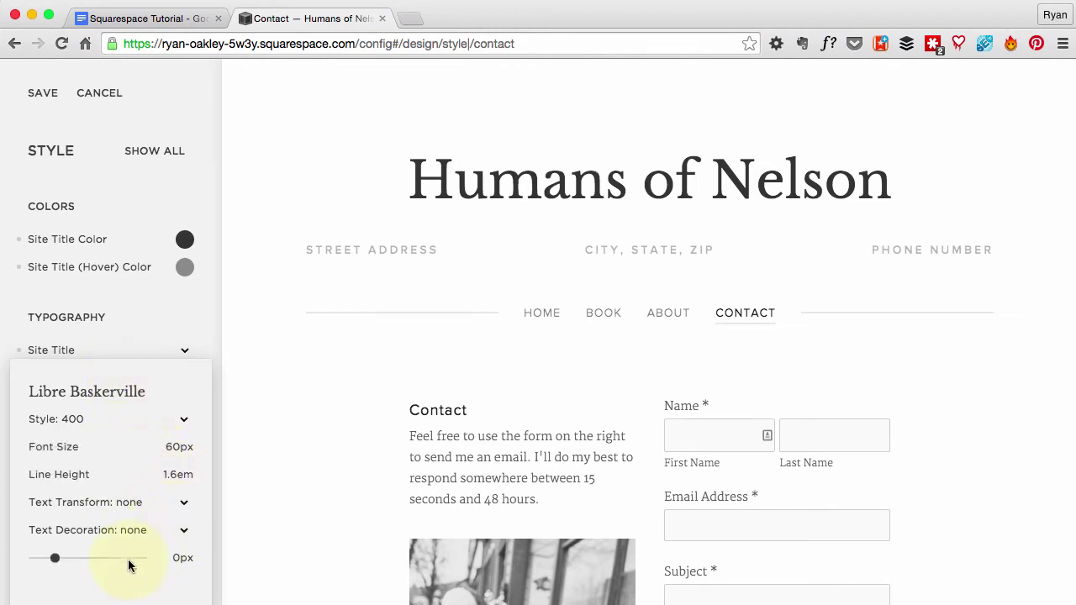
left_click(203, 316)
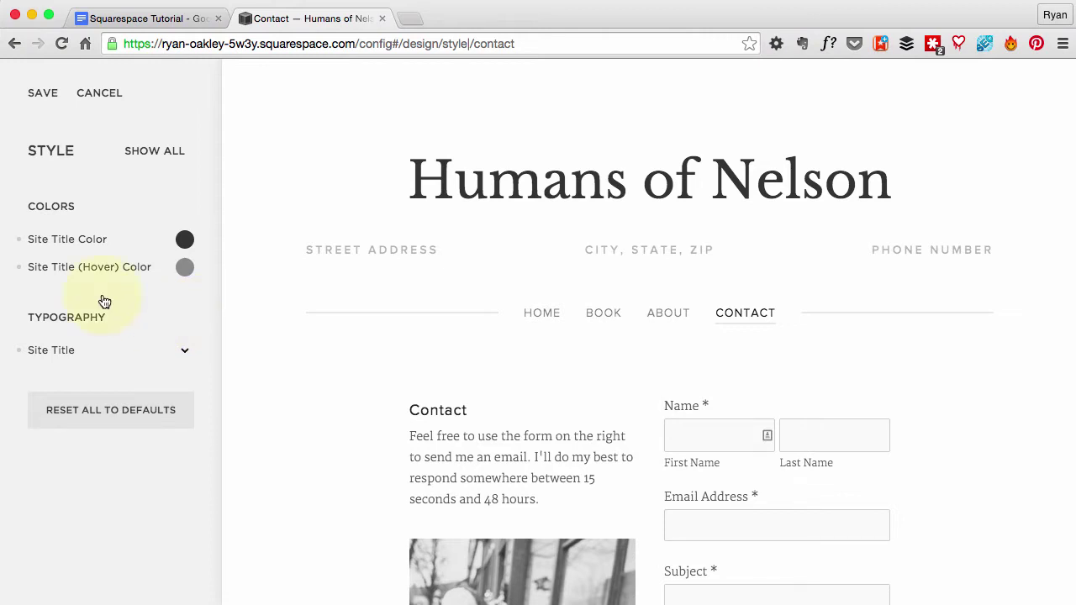
Step: Inspect the style options of the navigation, header, page content and canvas areas by selecting each on the Contact page
left_click(543, 315)
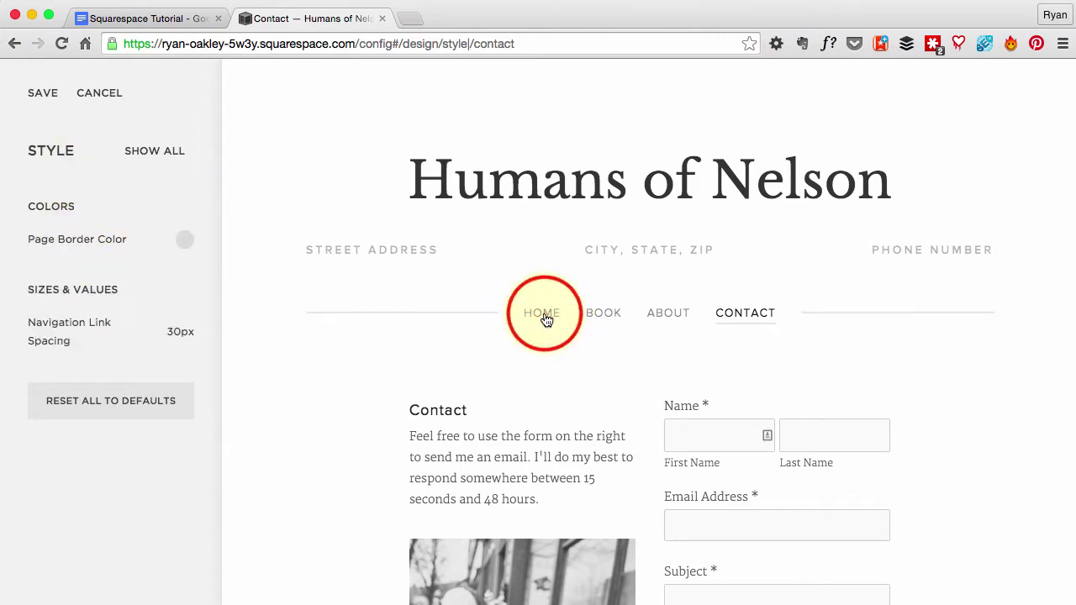
left_click(387, 319)
left_click(384, 325)
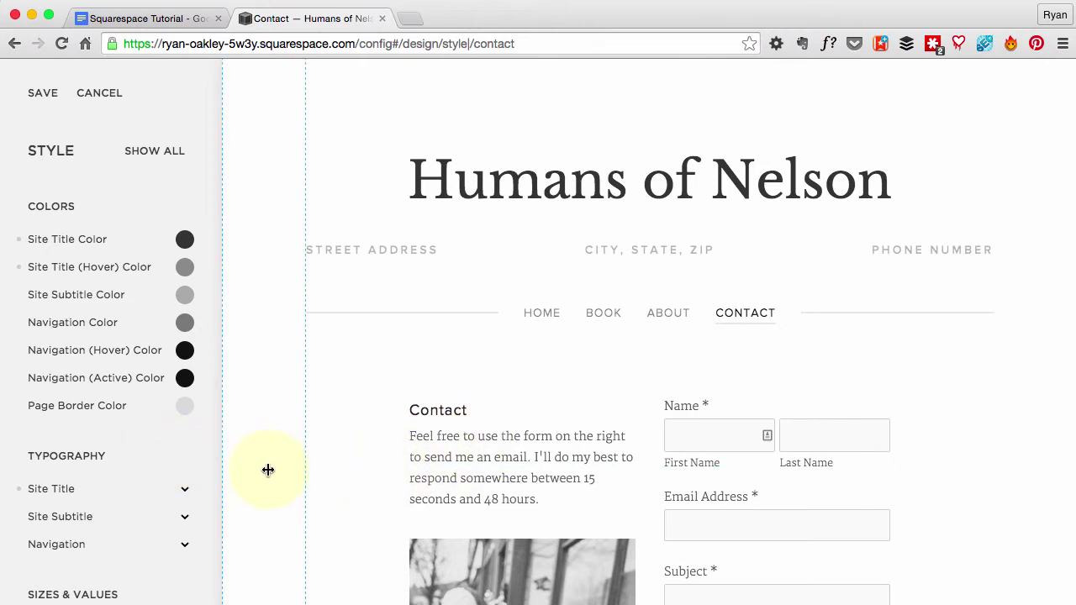
left_click(440, 474)
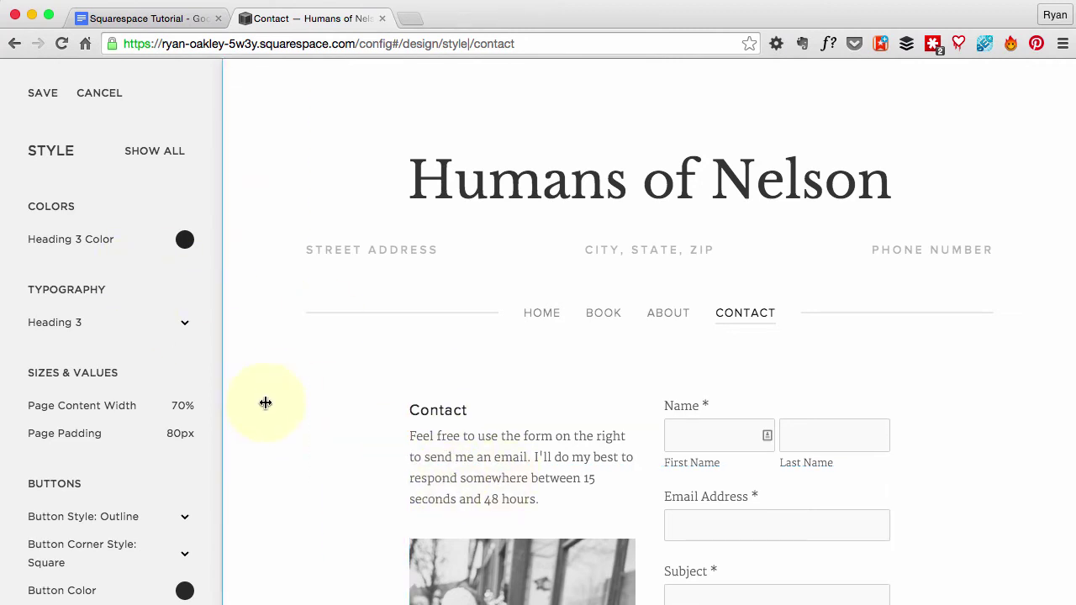
left_click(248, 422)
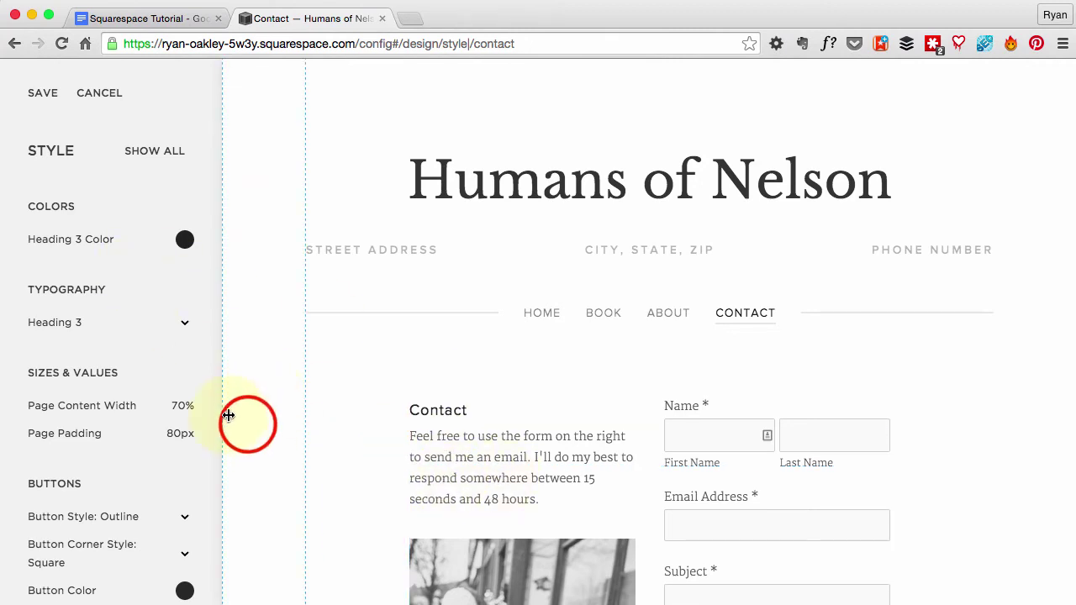
left_click(351, 378)
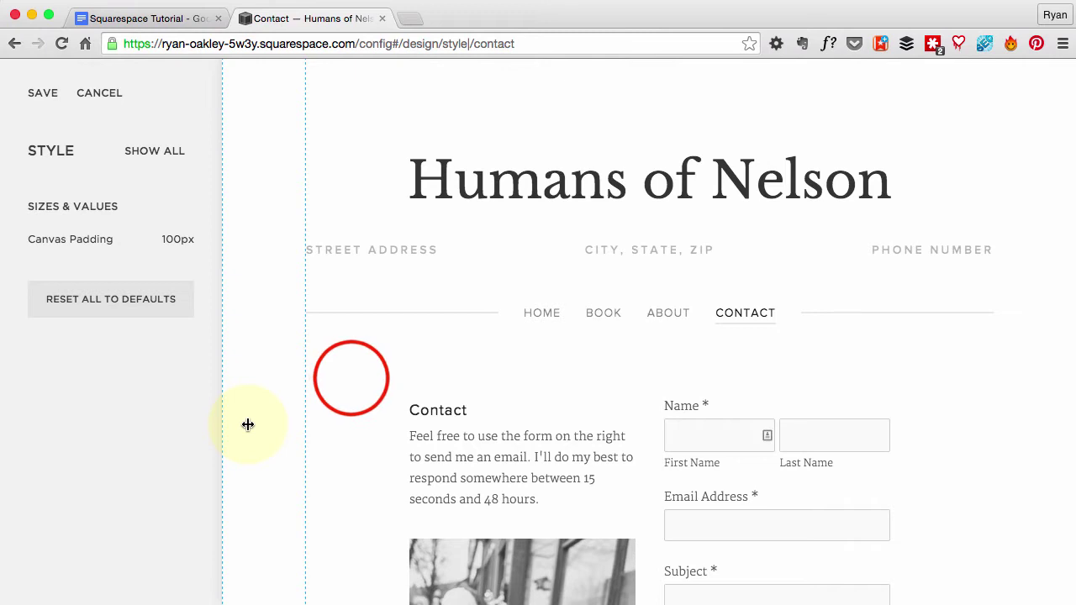
Step: Select the page background area and set the Body Link Color to #222222
left_click(350, 377)
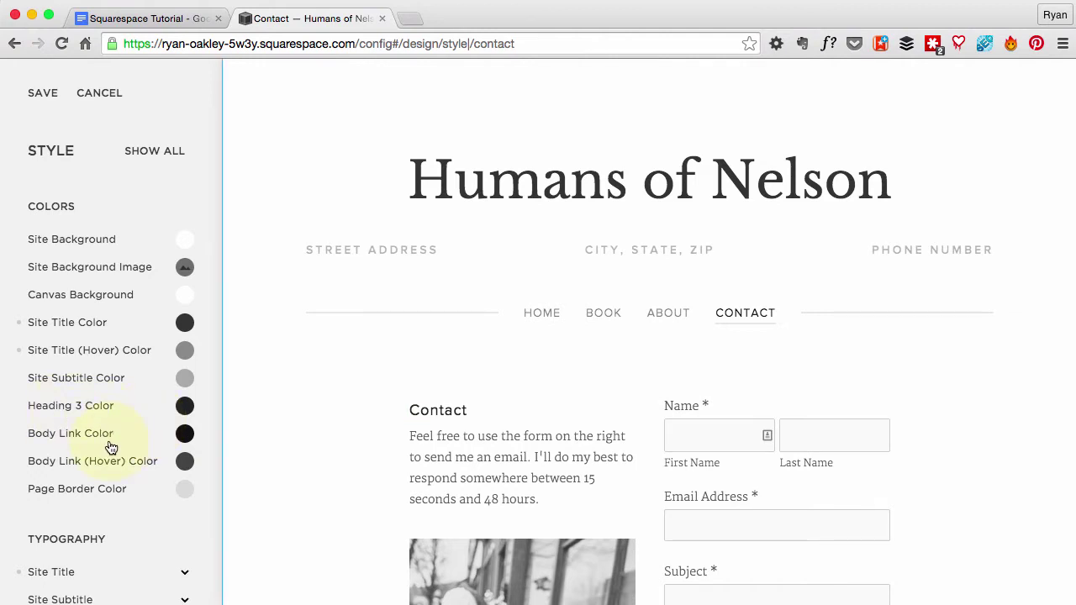
left_click(186, 433)
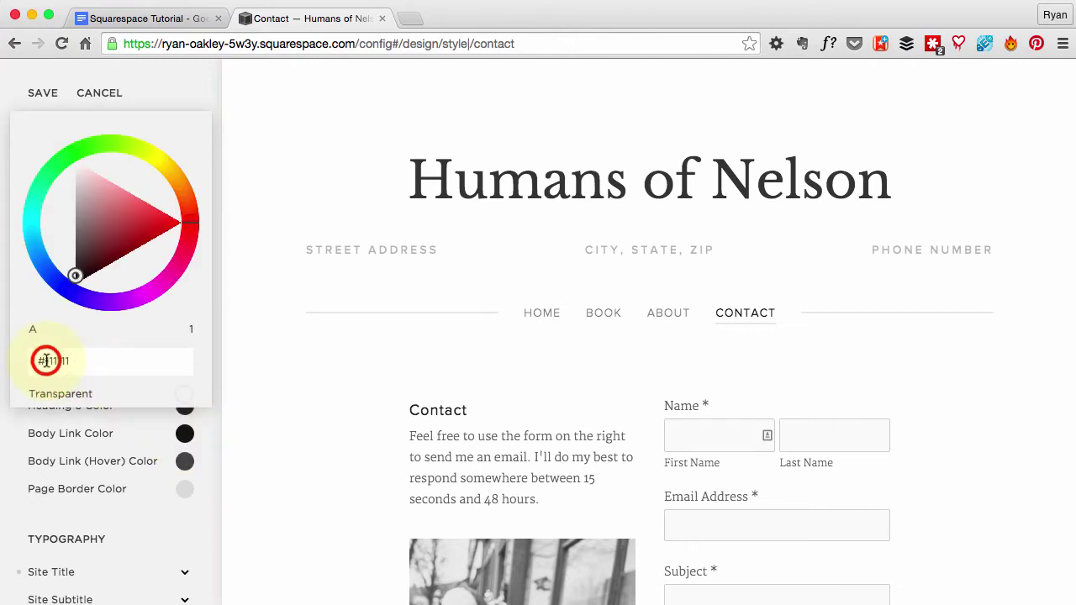
left_click_drag(37, 361, 98, 367)
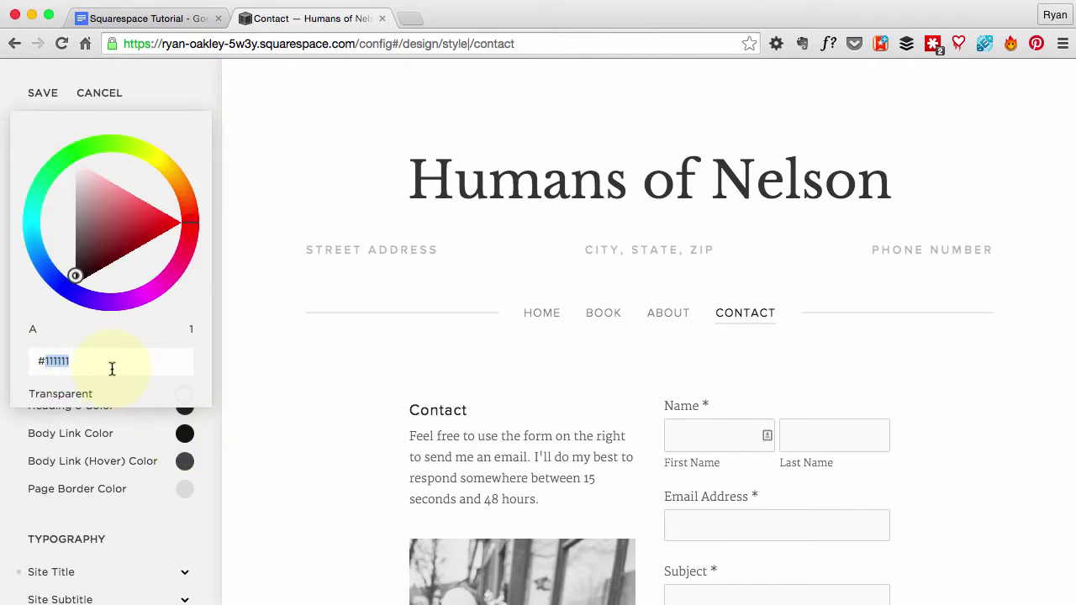
type("222222")
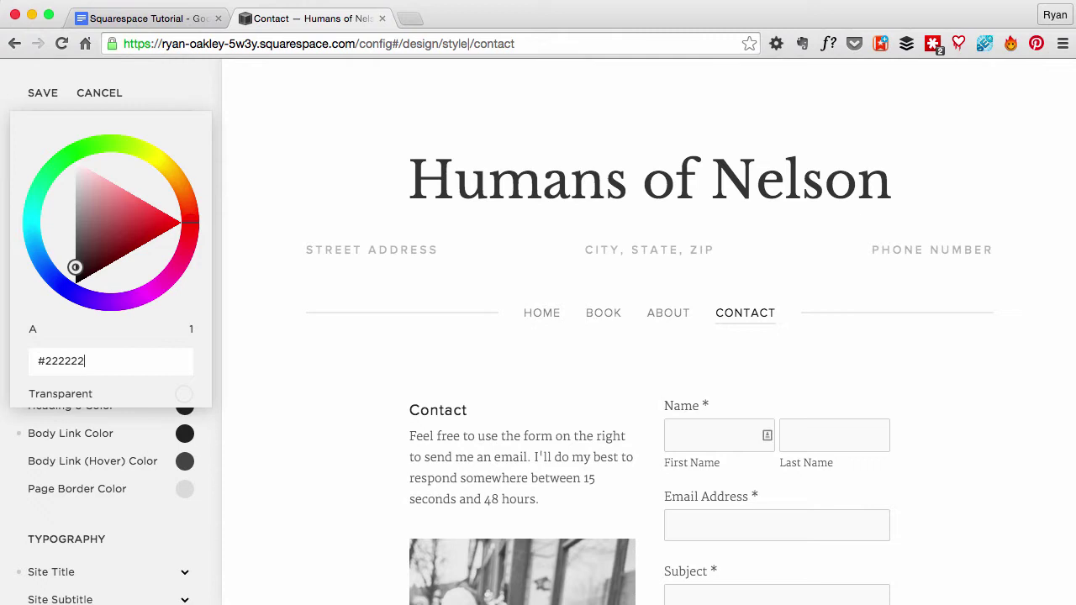
left_click(255, 417)
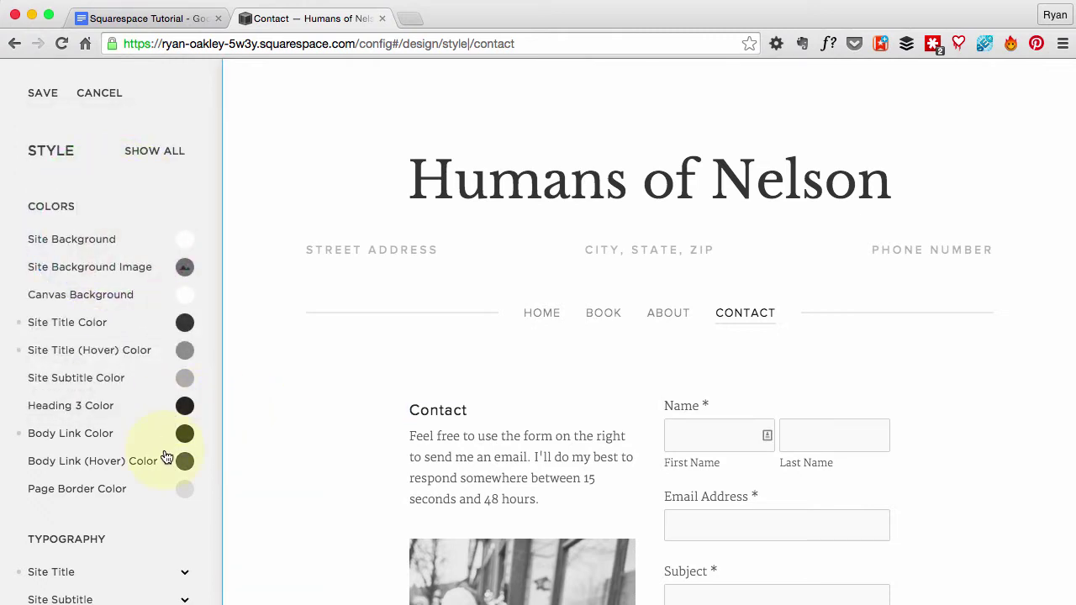
Step: Show the complete list of the site's style settings
scroll(144, 479, "down", 4)
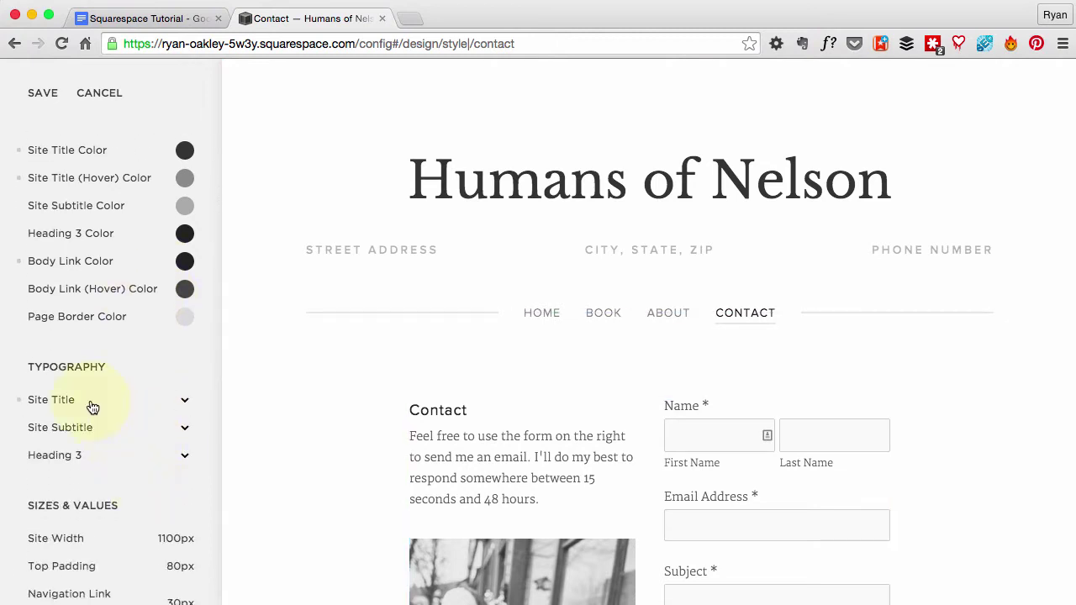
left_click(306, 433)
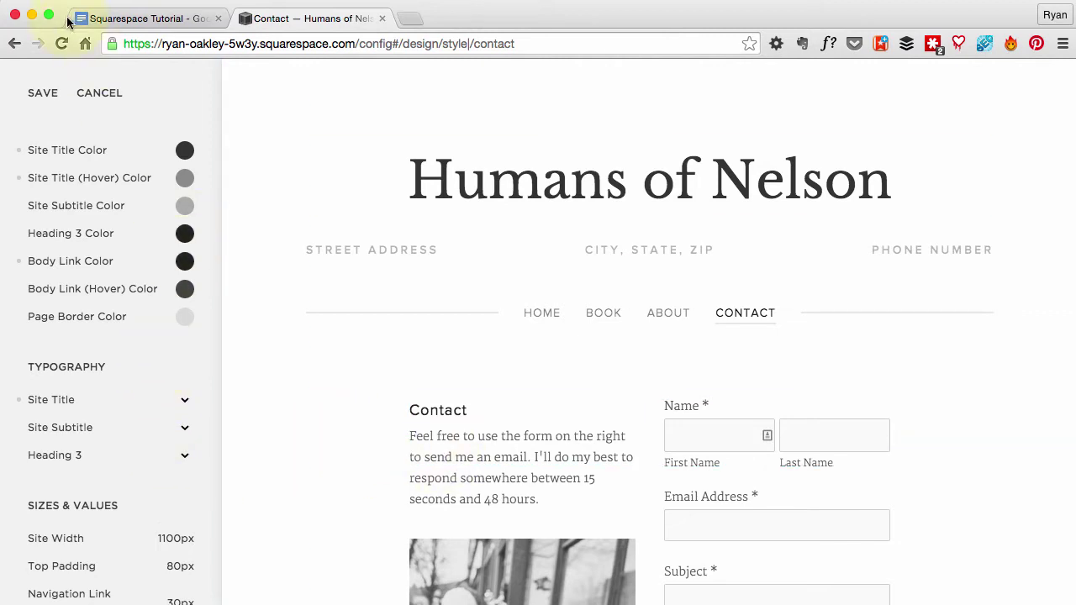
scroll(163, 180, "up", 4)
left_click(142, 150)
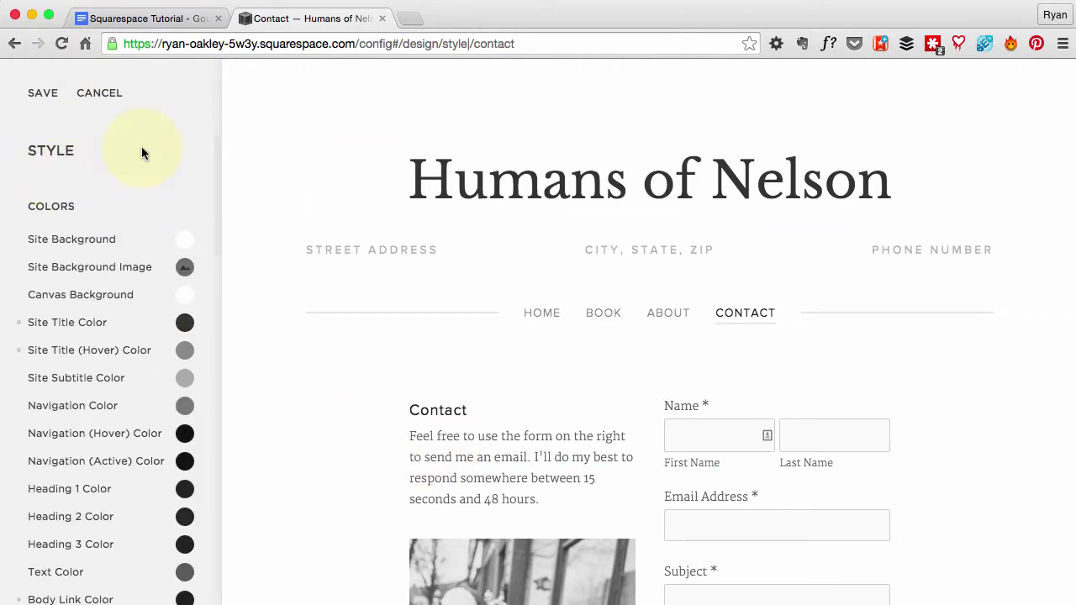
Step: Search the Body Text fonts for "geor" and apply Georgia
scroll(101, 464, "down", 5)
scroll(101, 468, "down", 5)
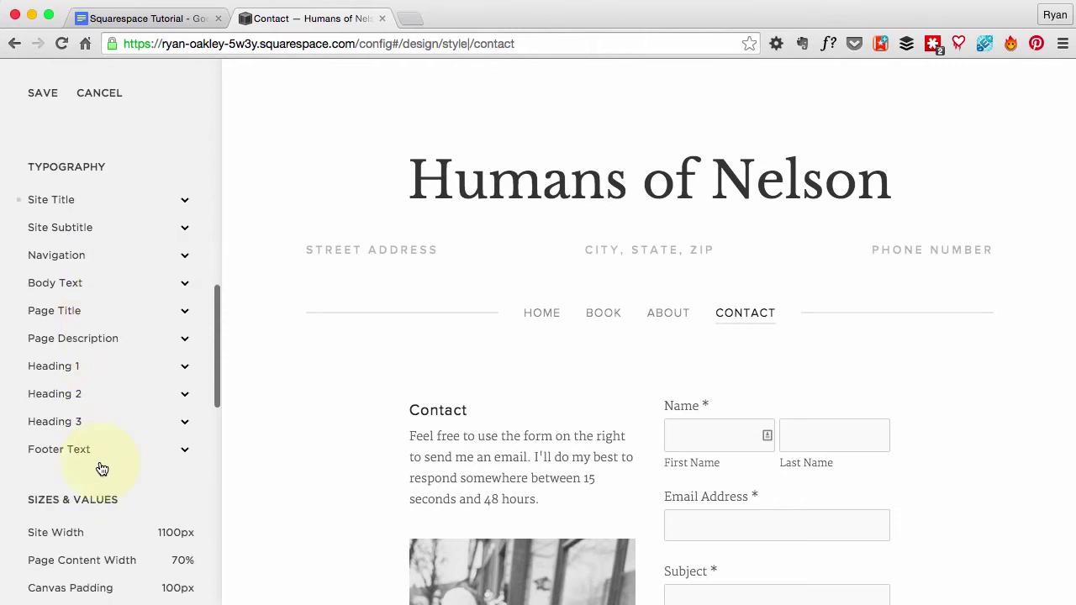
left_click(46, 287)
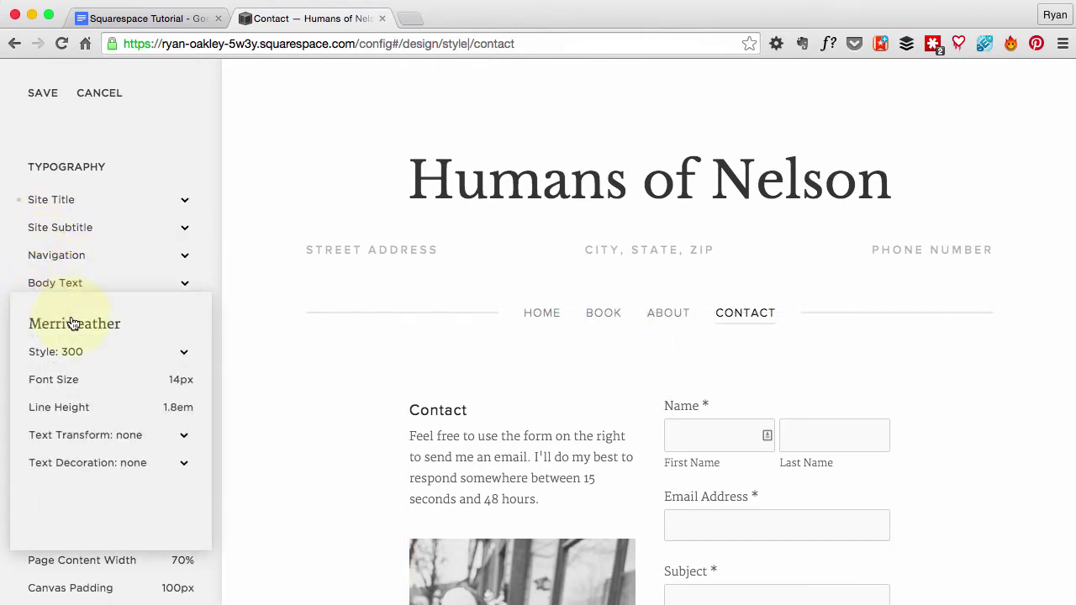
left_click(76, 326)
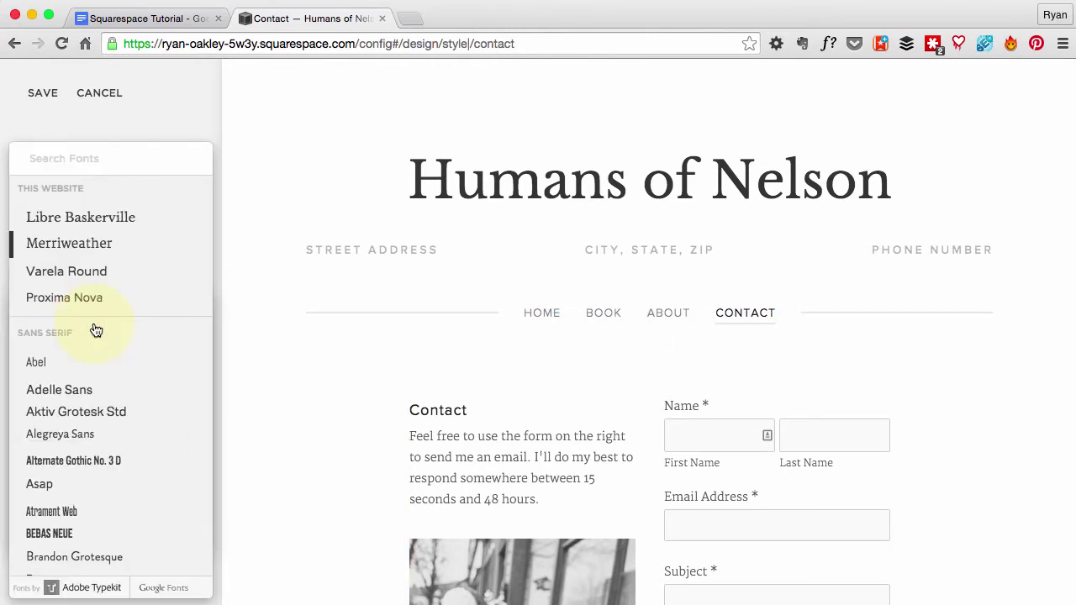
left_click(93, 159)
type("geor")
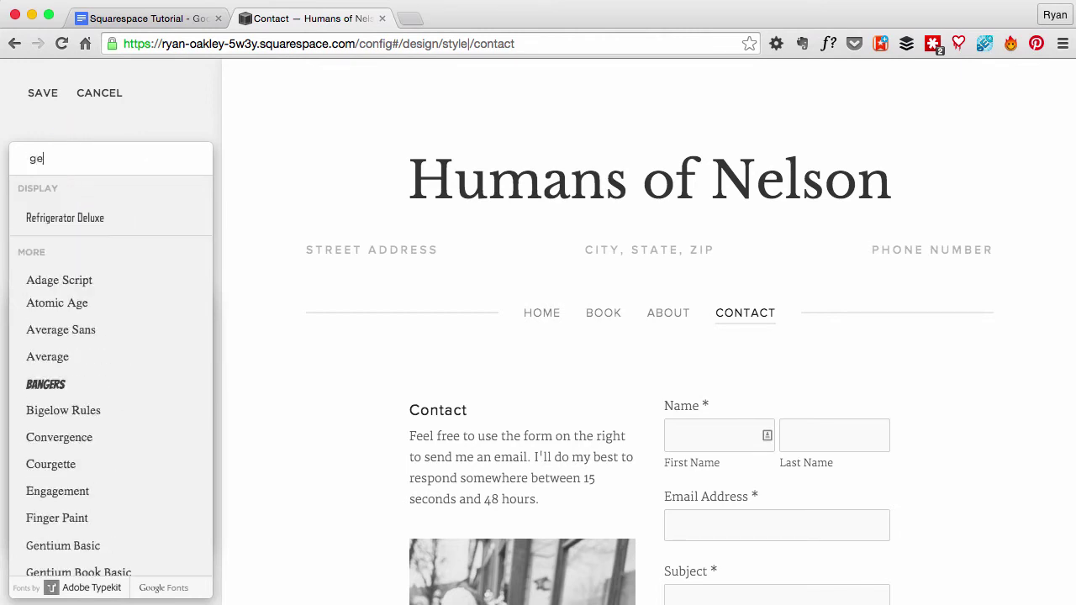
left_click(68, 223)
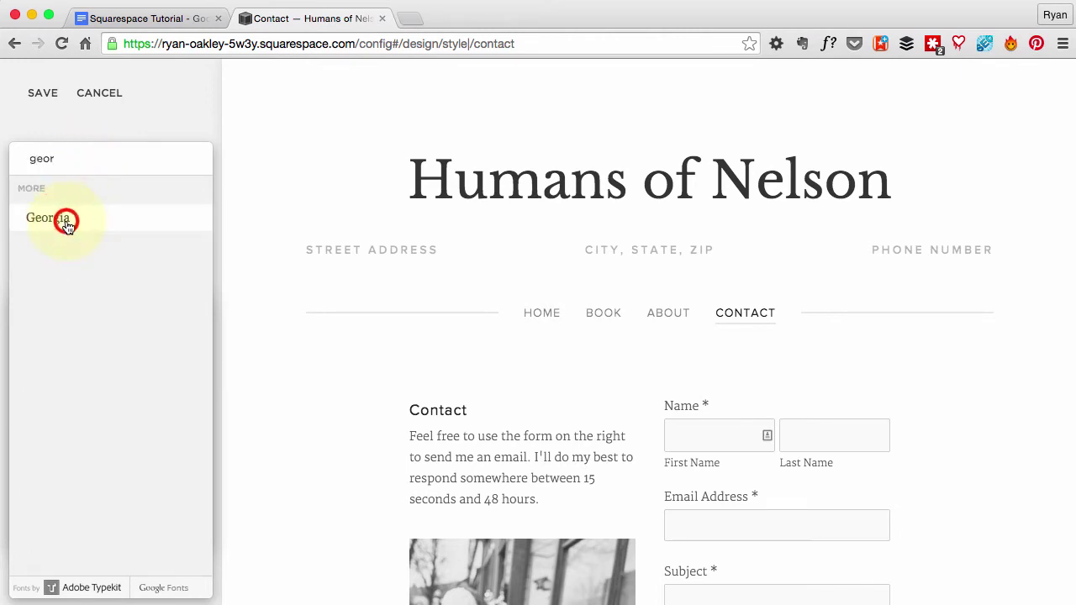
left_click(98, 130)
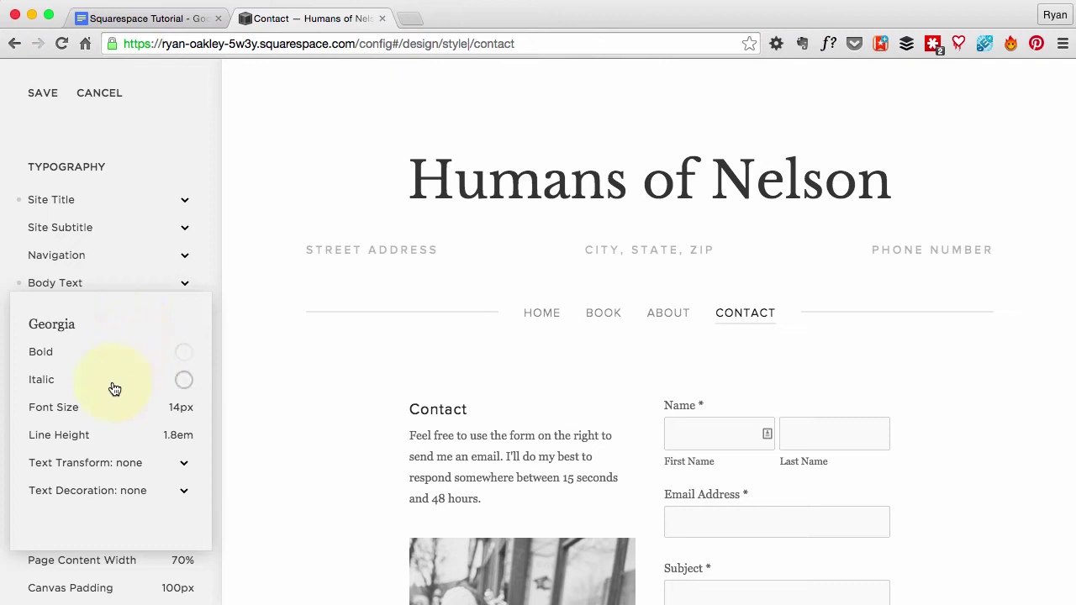
Step: Set the Body Text font size to 17px and close its typography settings
mouse_move(178, 405)
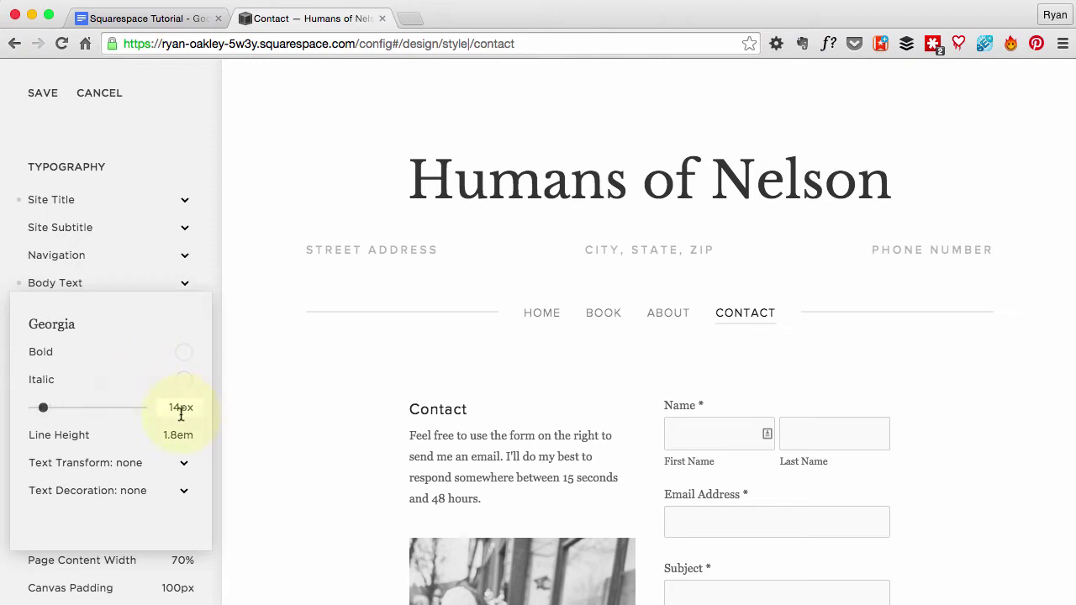
left_click(46, 406)
left_click_drag(48, 409, 49, 409)
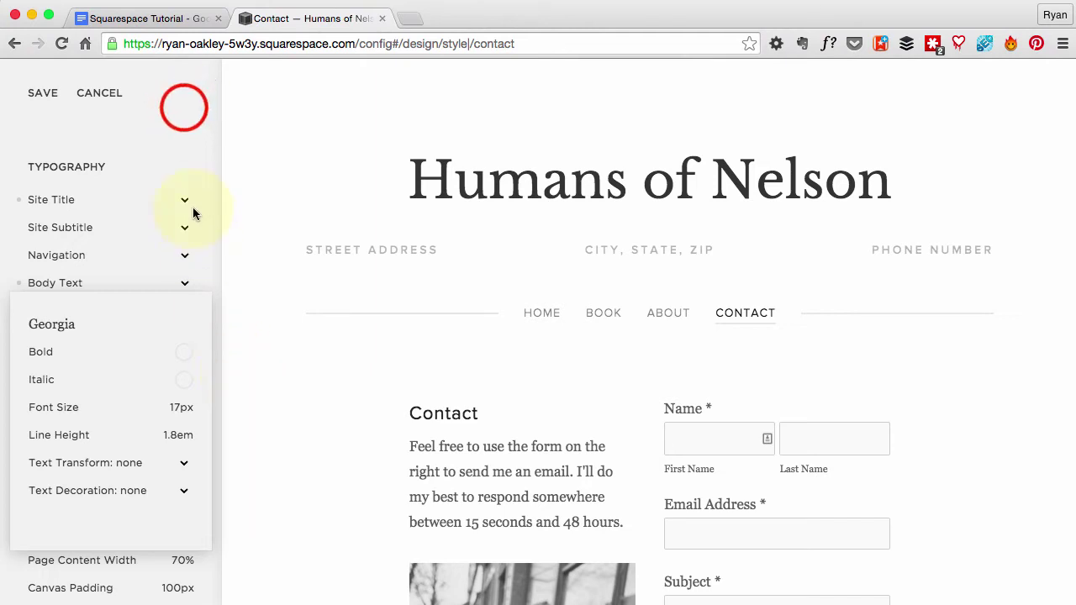
left_click(183, 106)
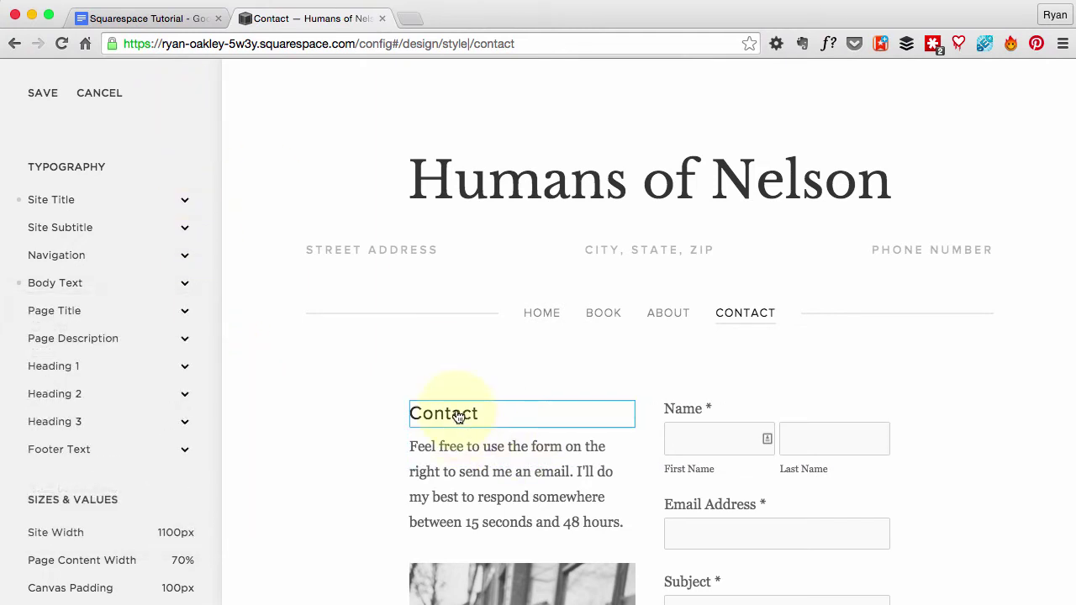
Step: Review the typography and color settings for Heading 3
left_click(78, 423)
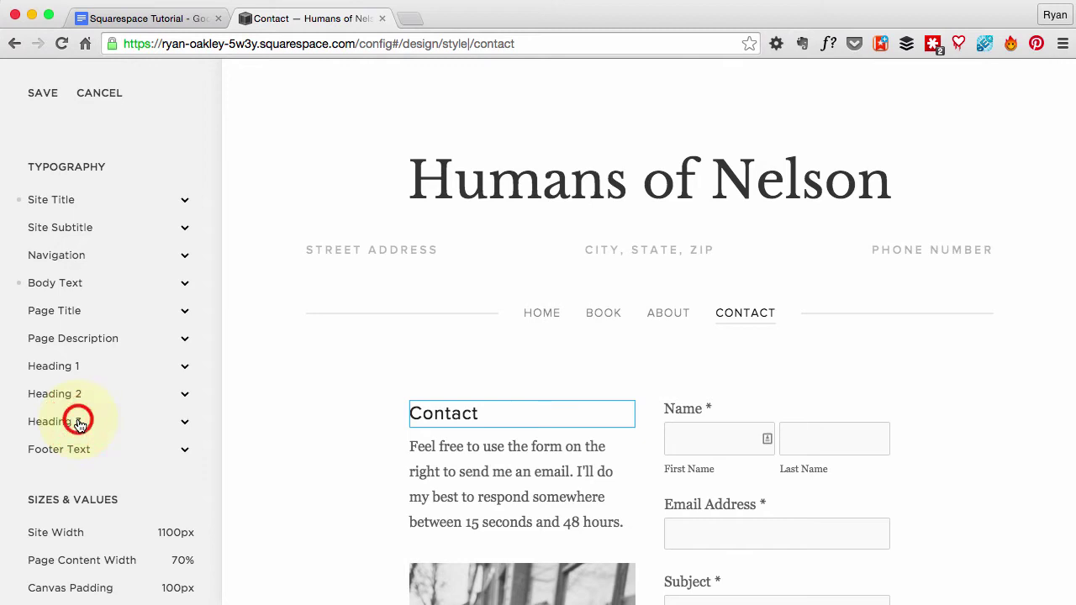
left_click(163, 123)
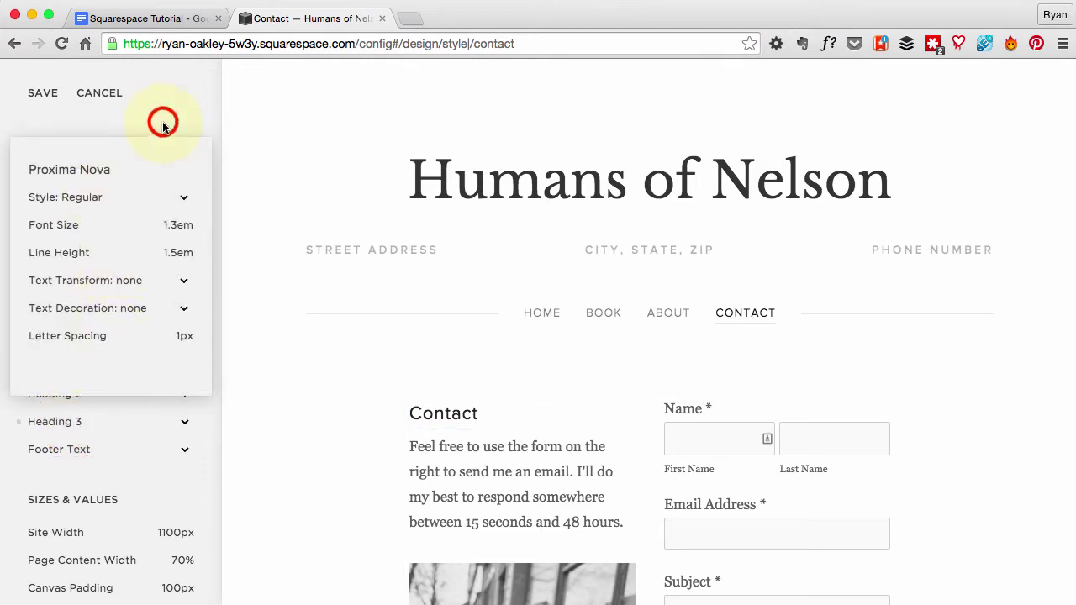
scroll(185, 342, "up", 5)
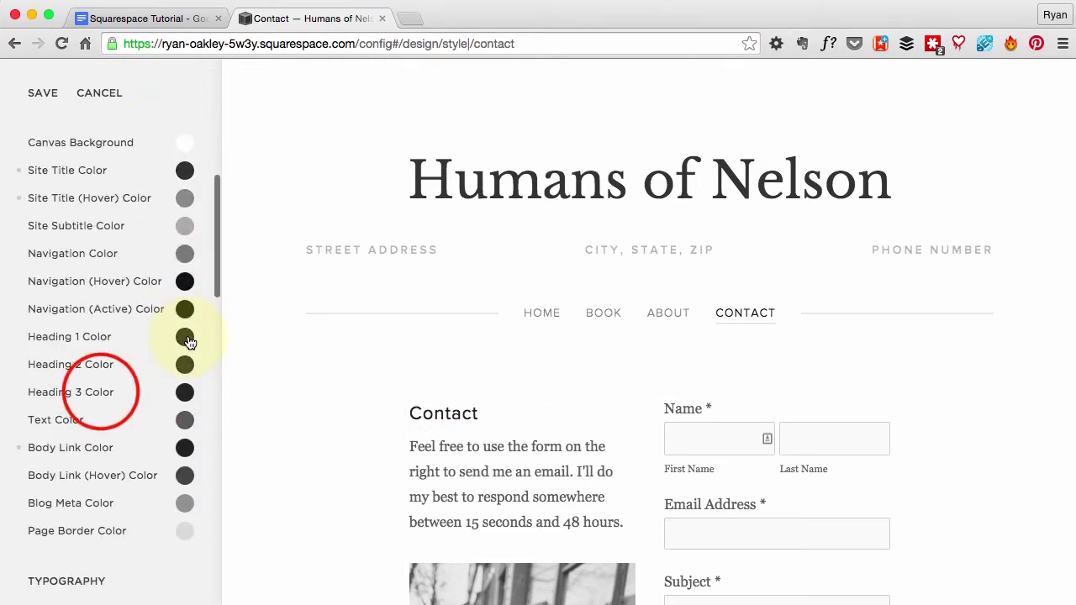
left_click(103, 390)
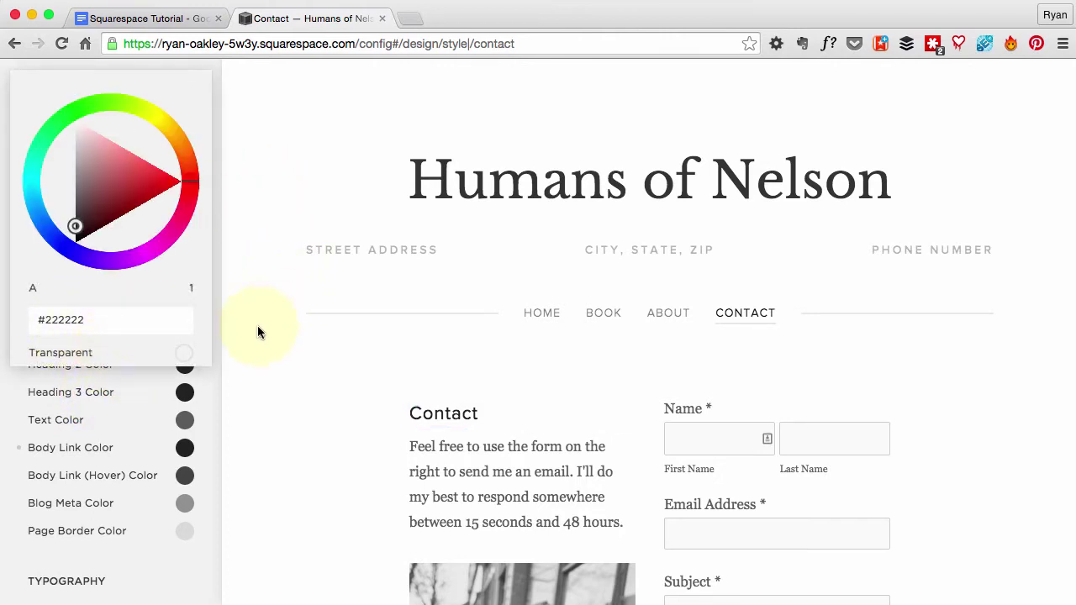
left_click(249, 377)
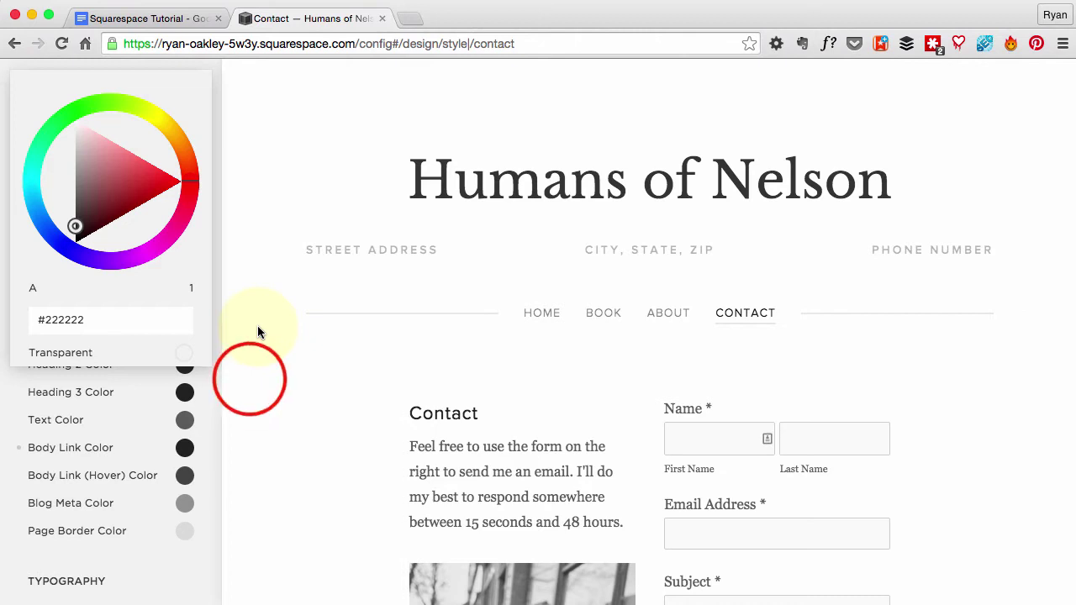
scroll(120, 510, "down", 8)
left_click(123, 523)
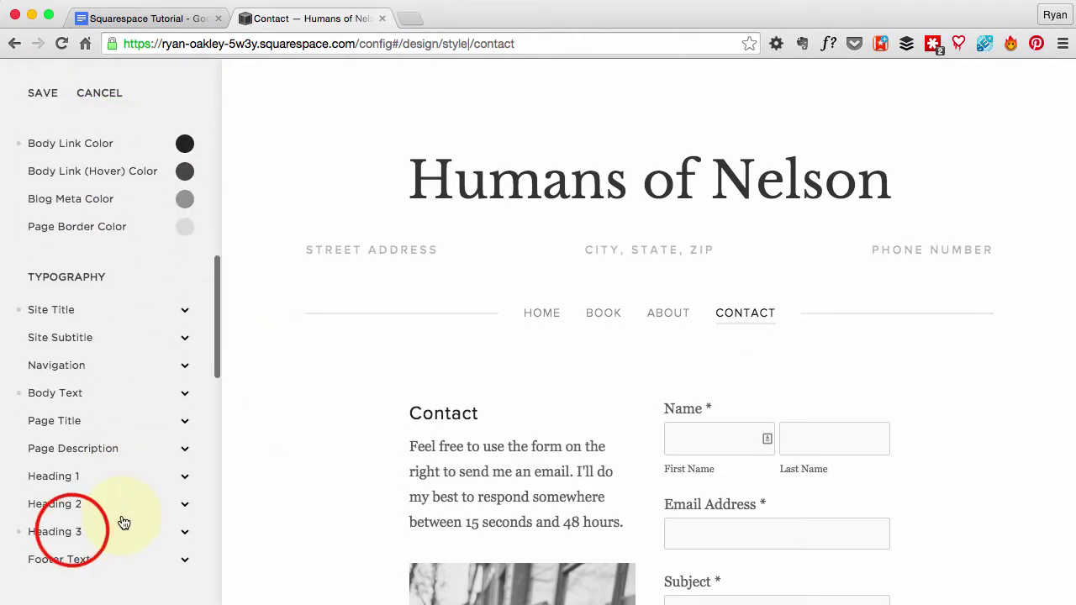
left_click(73, 533)
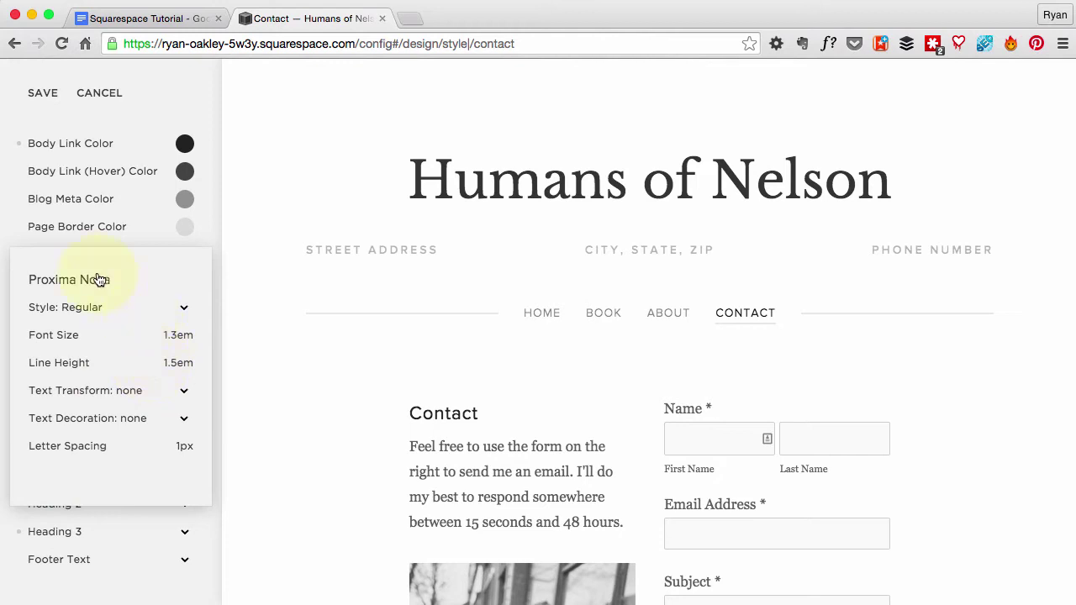
left_click(316, 396)
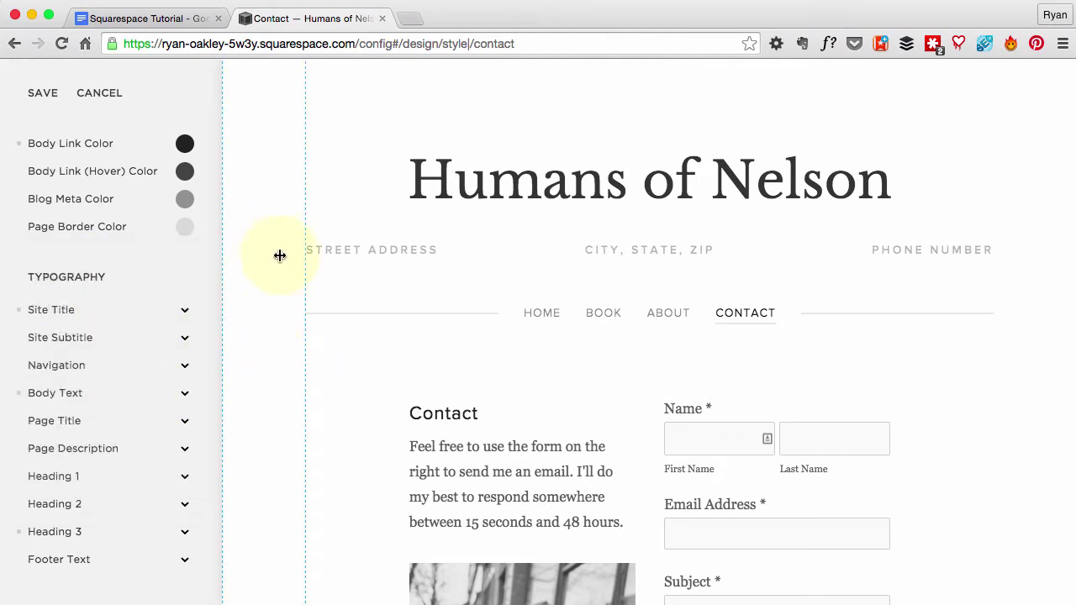
Step: Inspect the style options of the canvas margin and the site title on the page
scroll(437, 423, "down", 3)
scroll(447, 426, "up", 3)
left_click(265, 171)
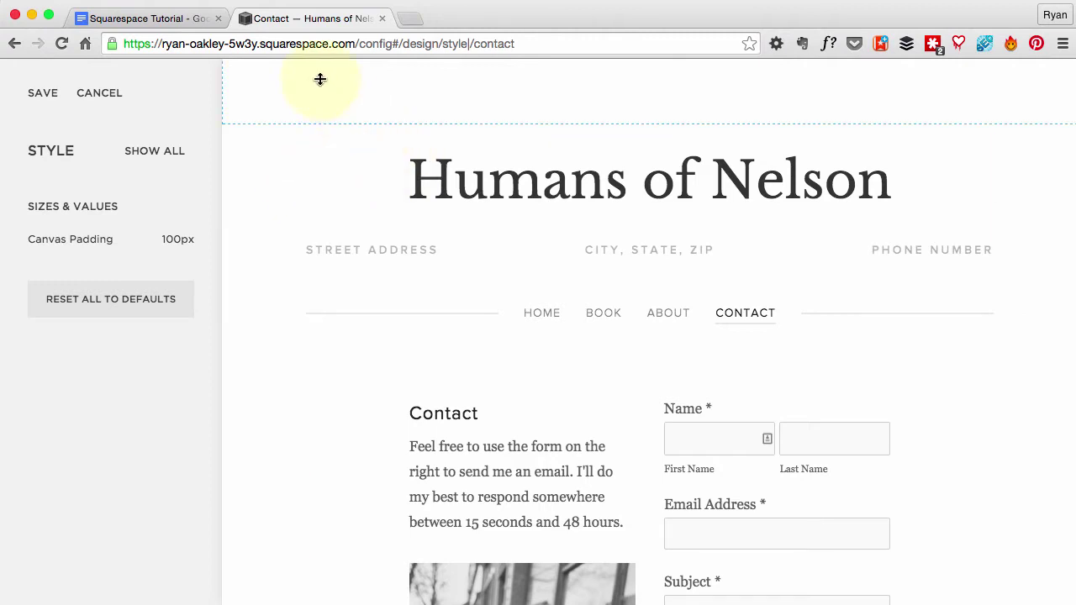
left_click(312, 180)
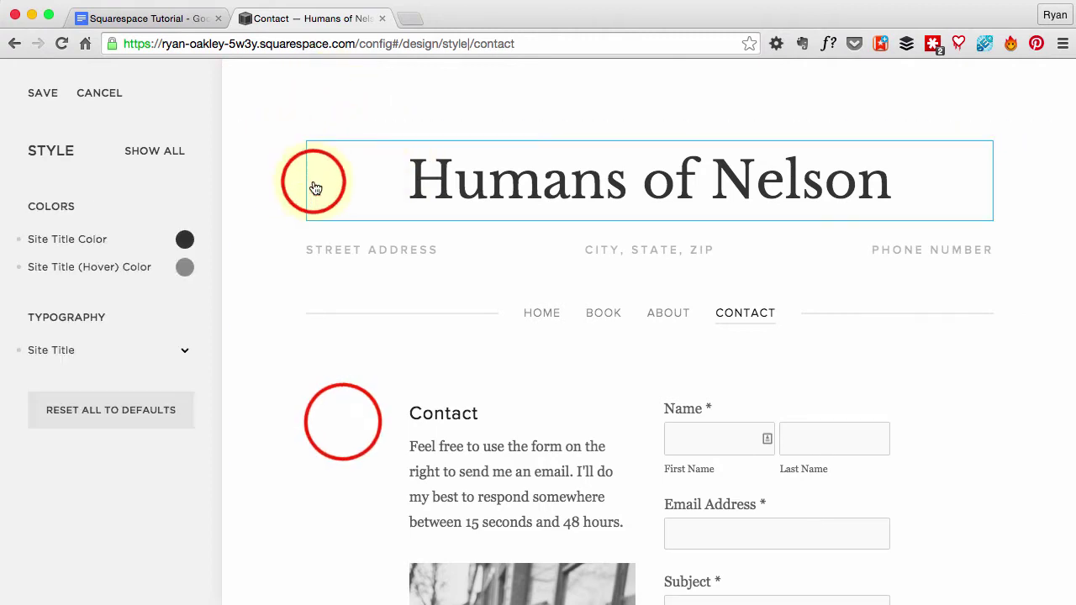
Step: Select the site background on the page and set the Site Background color to #fafafa
left_click(343, 421)
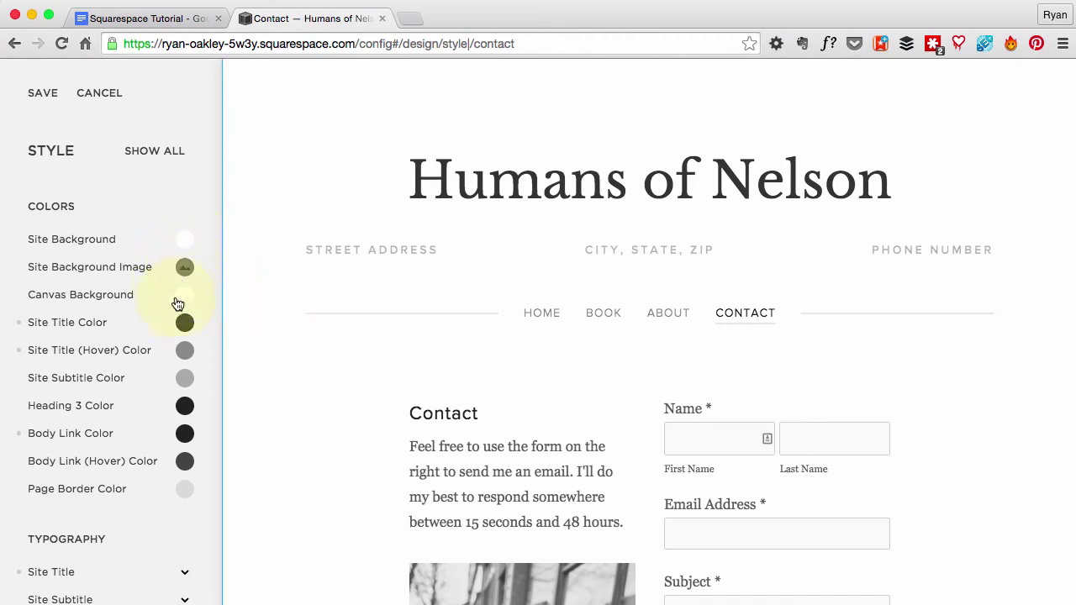
left_click(182, 240)
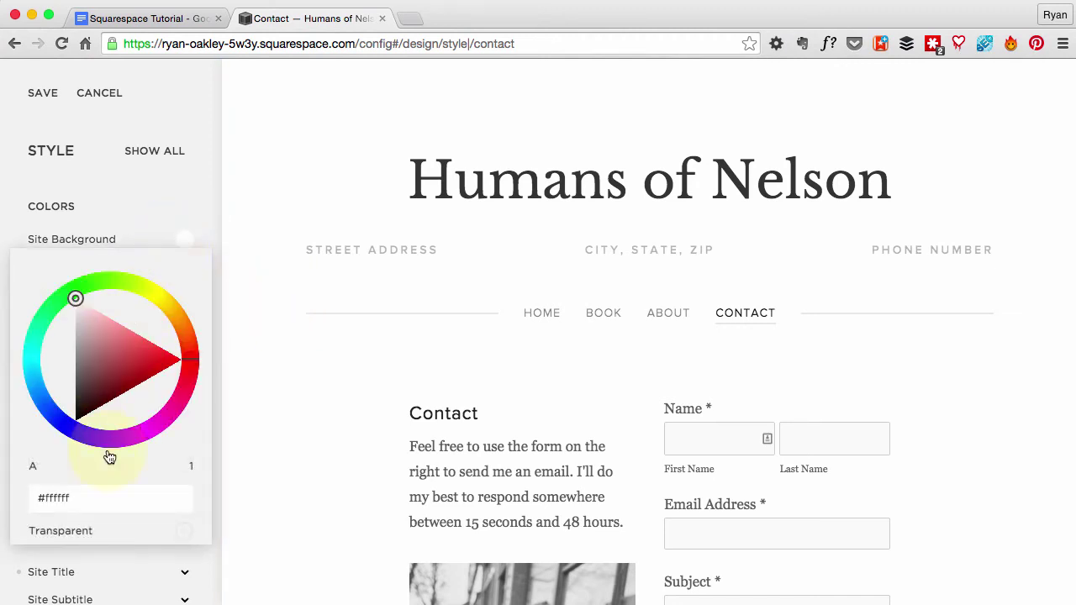
left_click(67, 497)
double_click(69, 497)
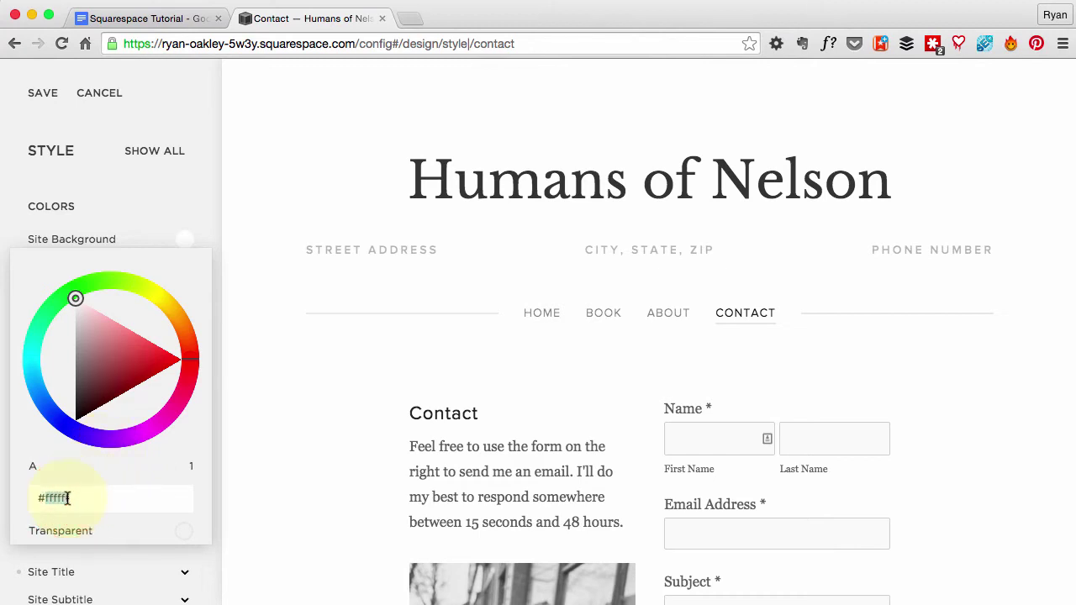
type("#fafafa")
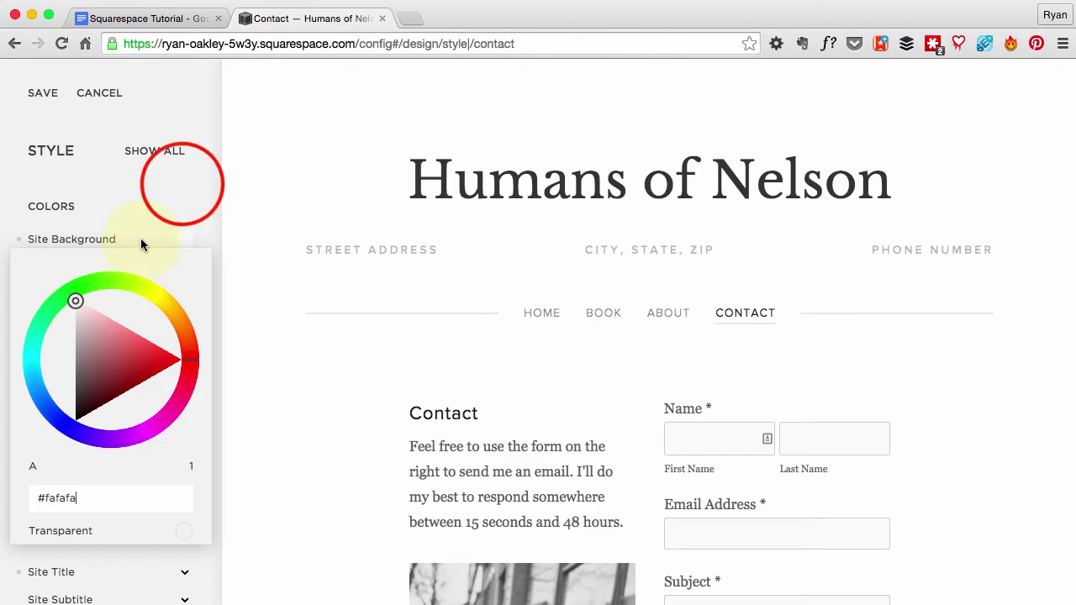
left_click(182, 186)
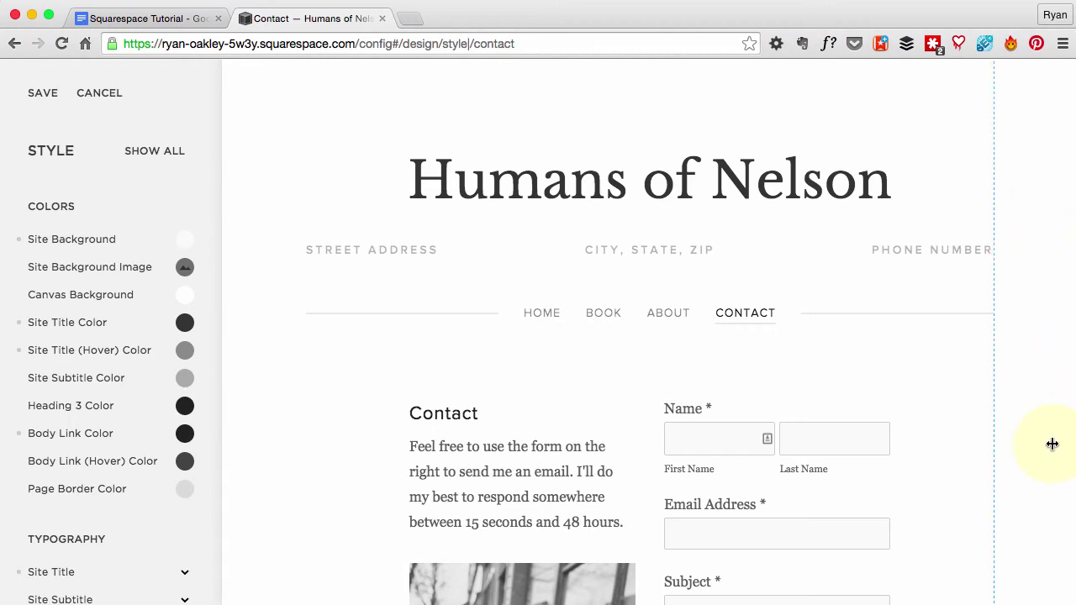
Step: Save the style changes, leave the Style Editor and expand the site to a full-width preview
key("super+z")
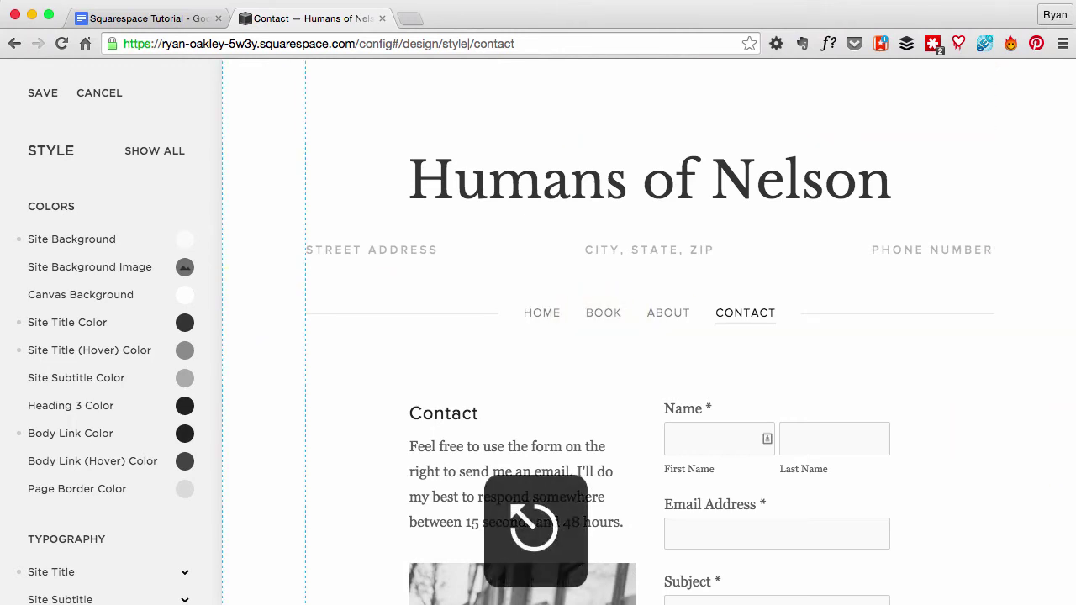
left_click(40, 93)
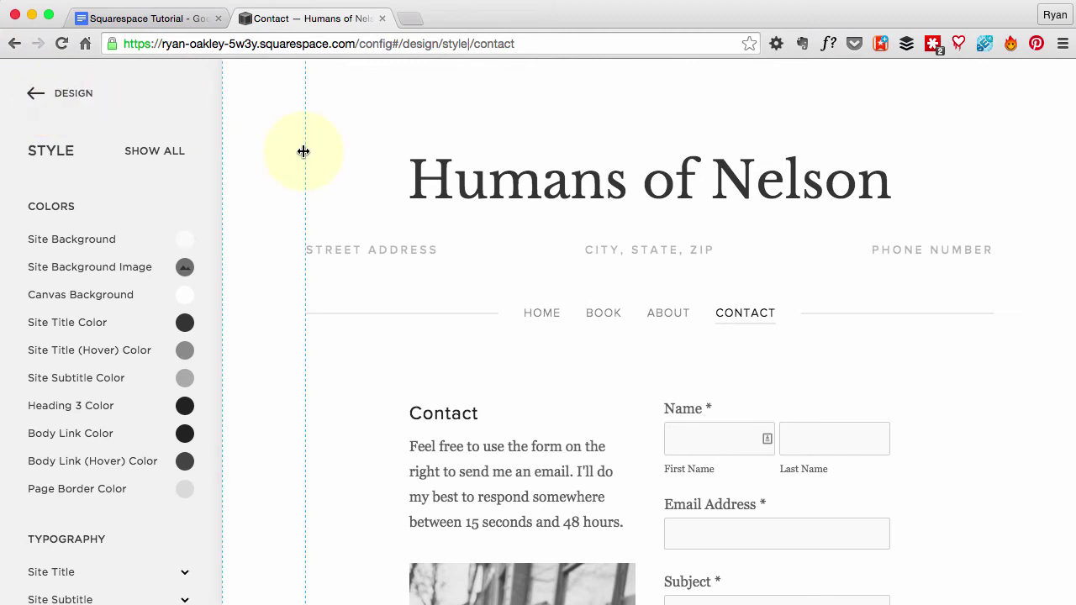
key("super+z")
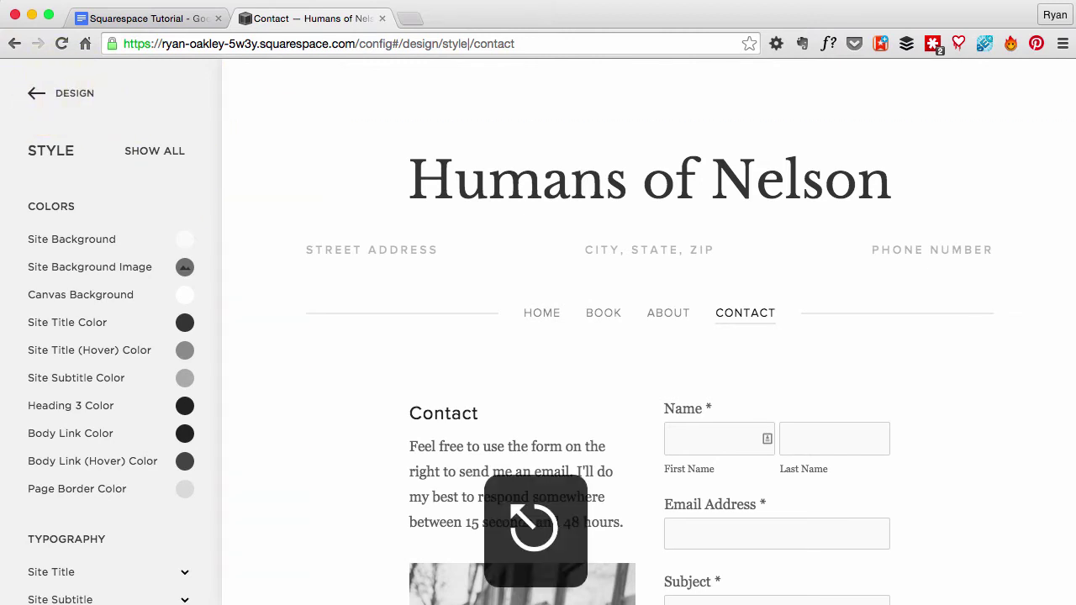
left_click(37, 96)
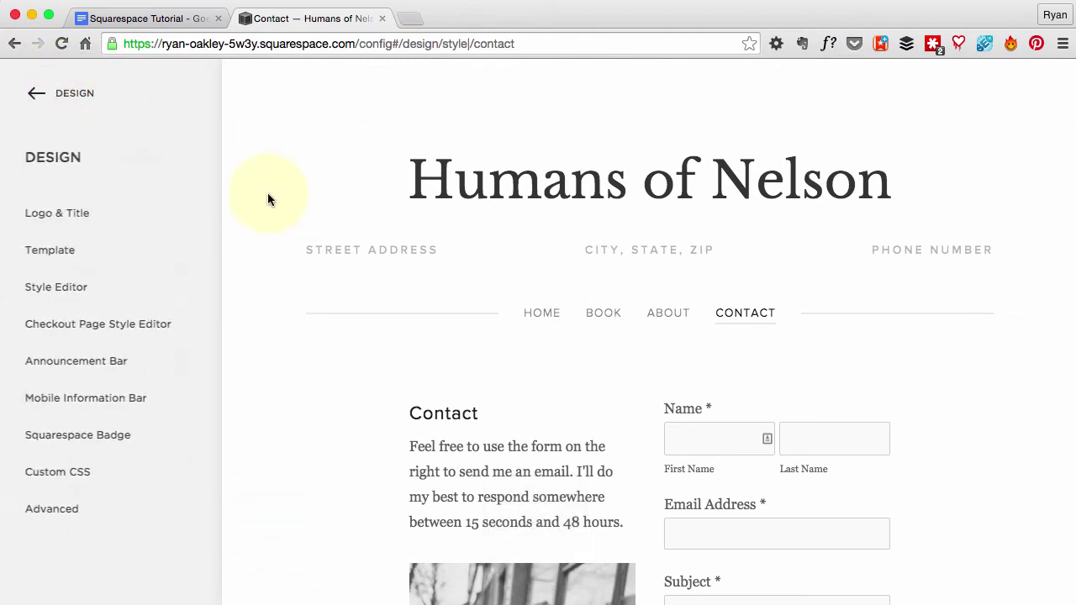
key("super+z")
left_click(231, 65)
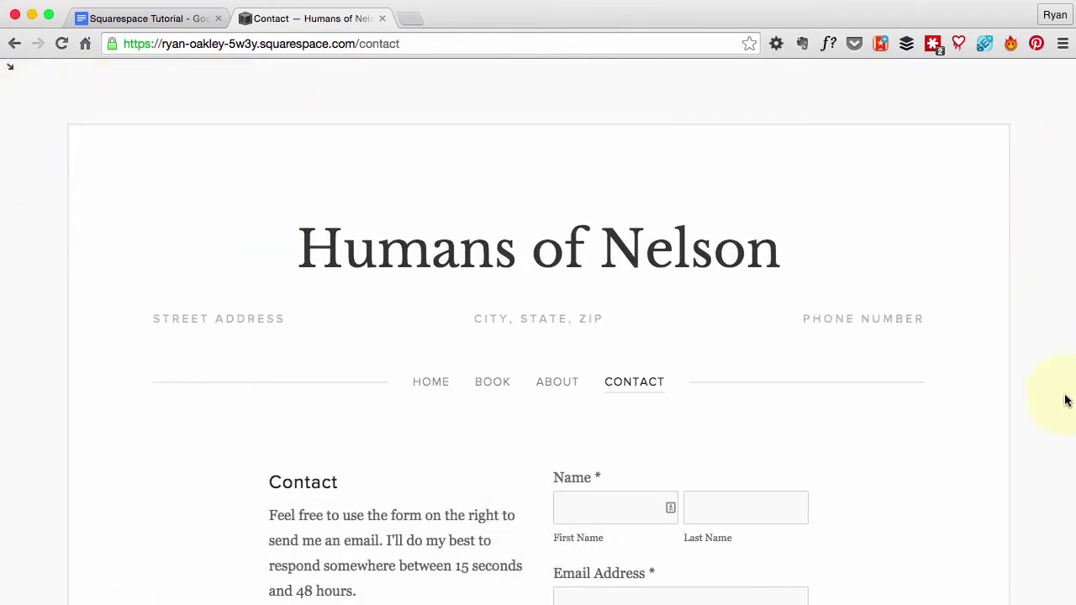
Step: Exit the full-width preview and reopen the Style Editor at the Sizes & Values settings
left_click(10, 70)
left_click(10, 71)
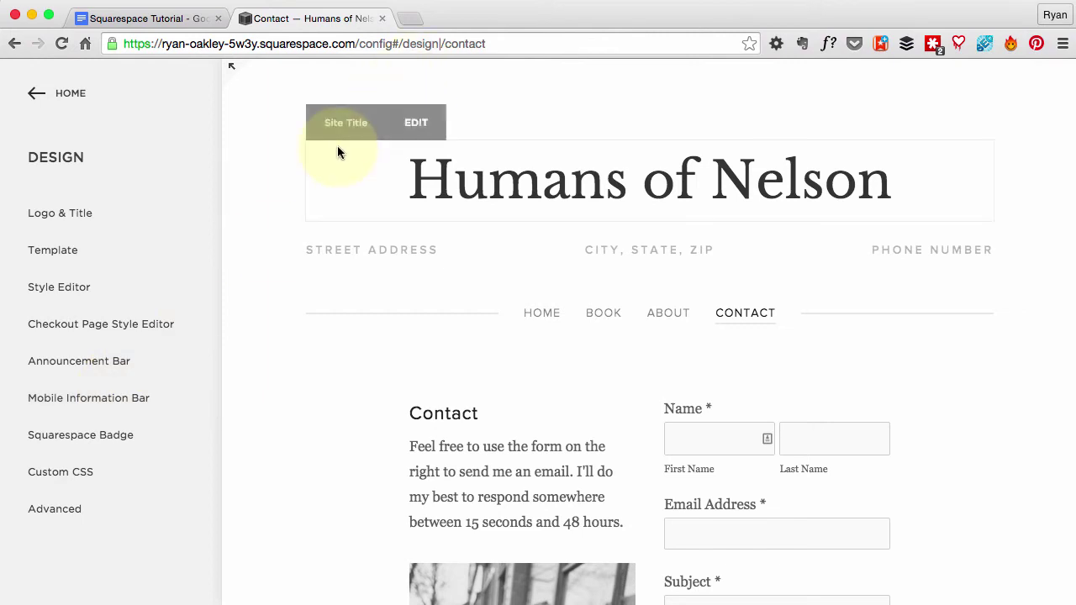
left_click(72, 288)
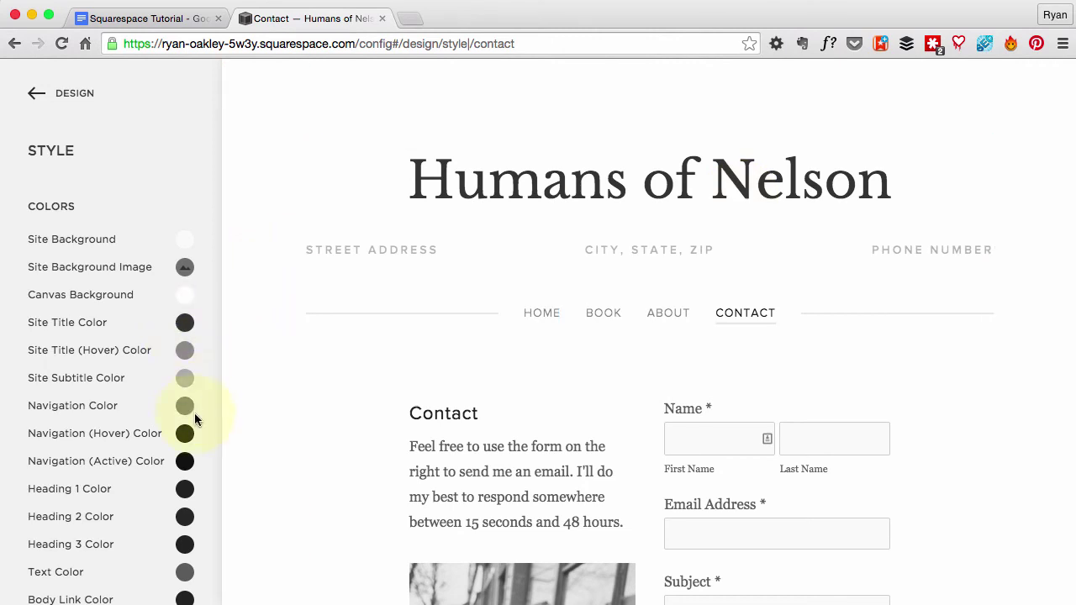
scroll(194, 416, "down", 10)
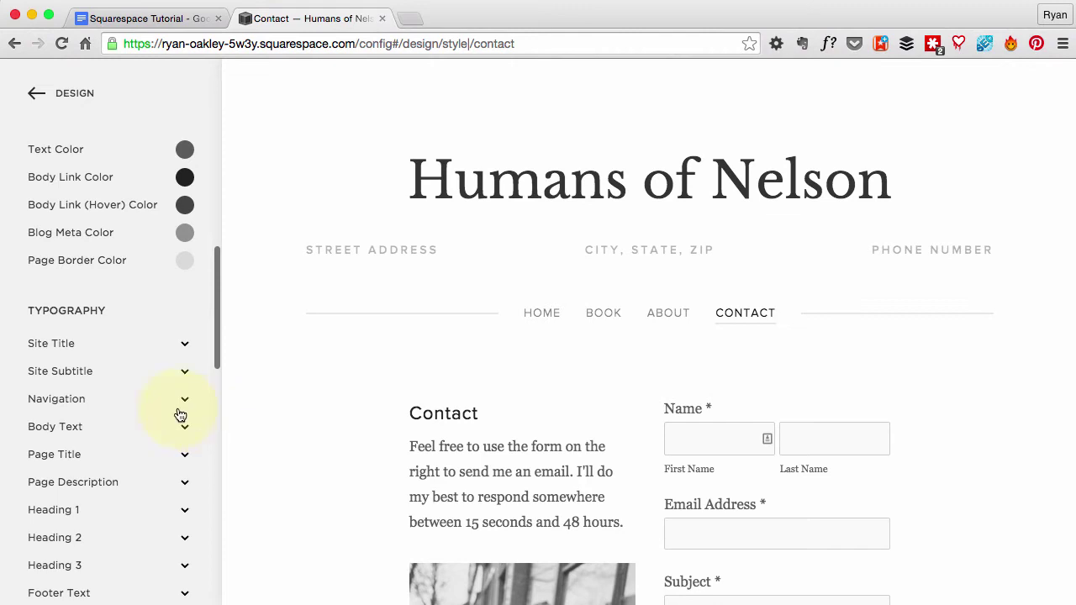
scroll(151, 401, "down", 10)
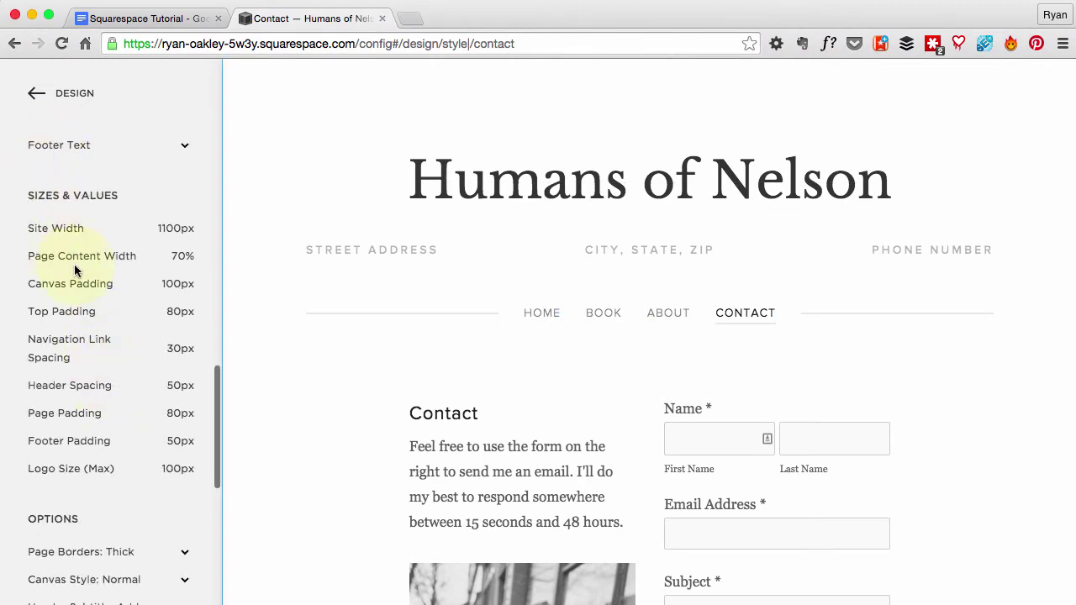
mouse_move(83, 413)
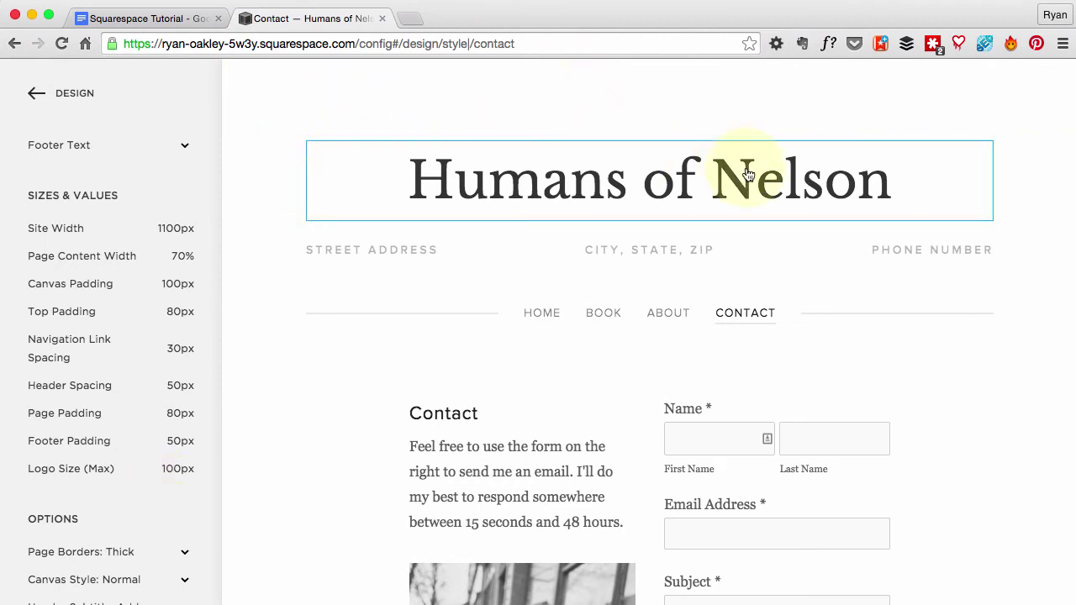
Step: Switch to Safari to examine the header, layout and spacing of the live humansofnelsonbc.ca home page, and return to the Style Editor in Chrome
key("super+Tab")
key("super+Tab")
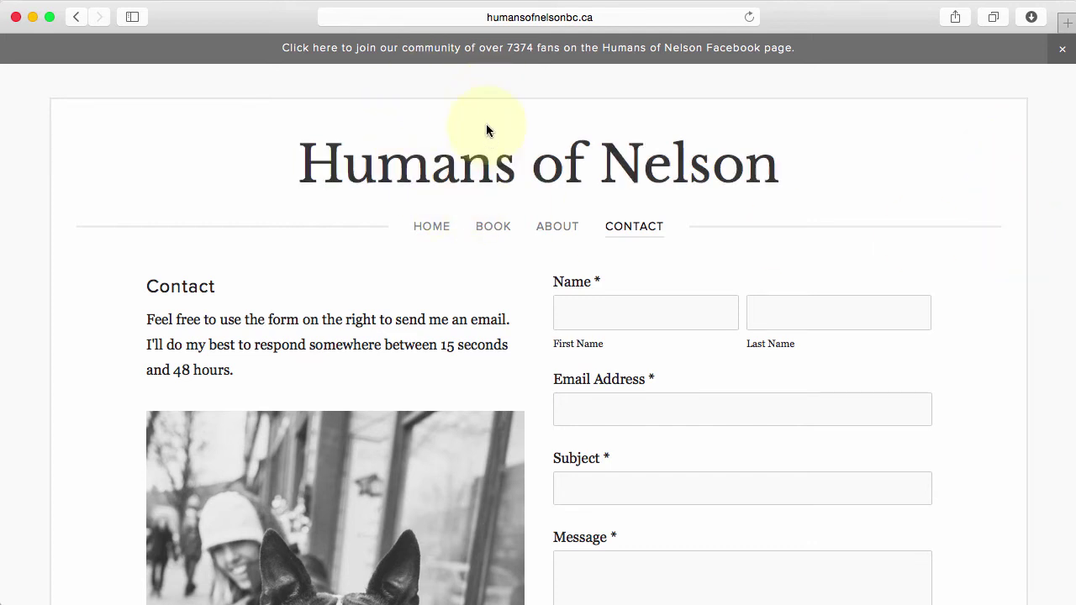
left_click(425, 241)
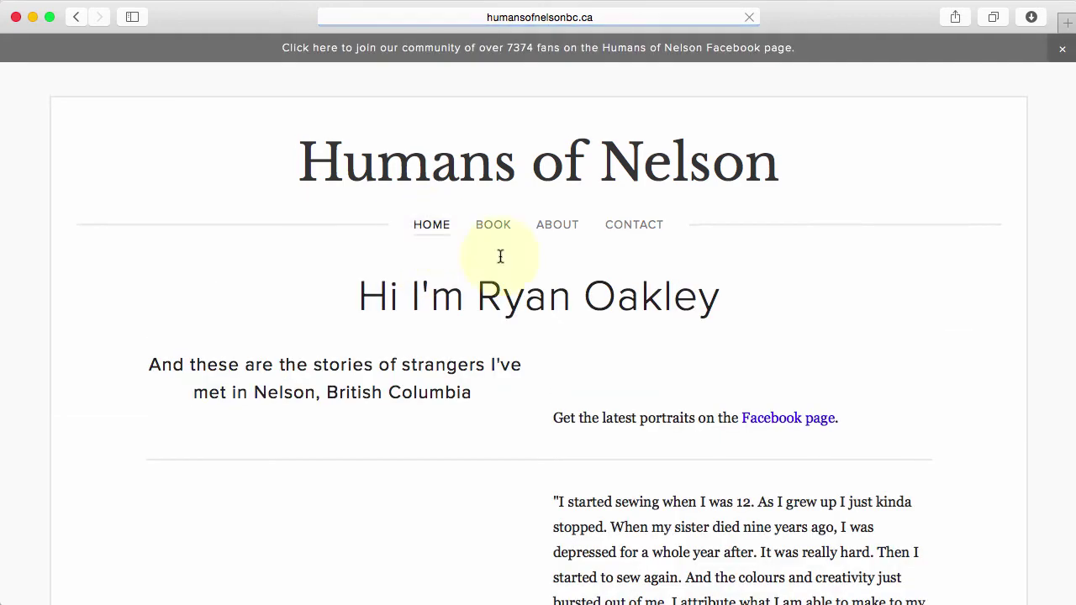
scroll(752, 399, "down", 5)
scroll(753, 399, "up", 5)
scroll(752, 398, "down", 2)
scroll(752, 398, "down", 2)
scroll(752, 399, "up", 5)
scroll(752, 398, "down", 2)
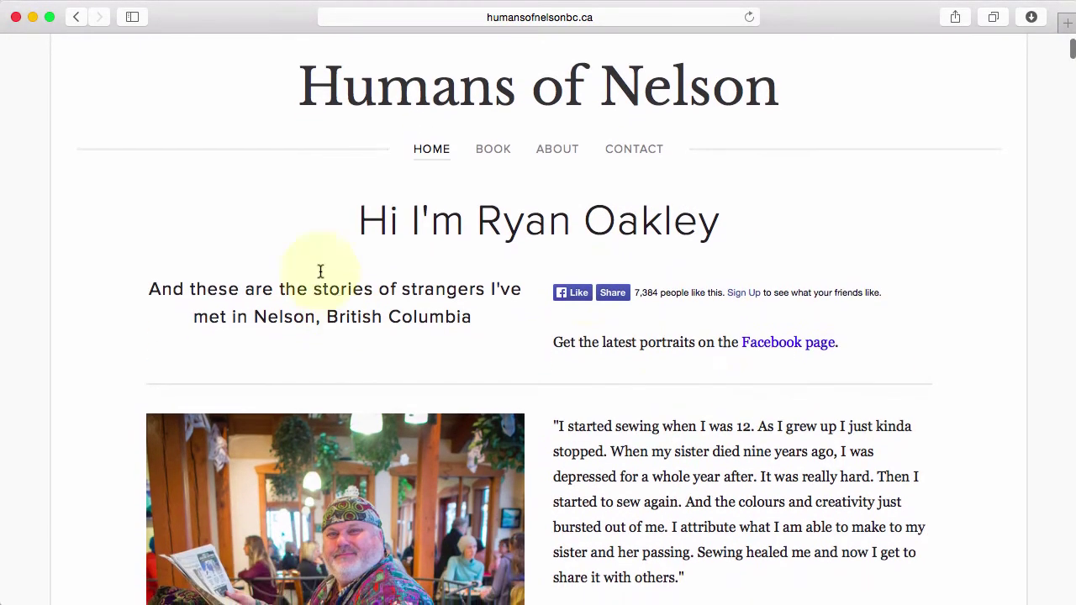
scroll(372, 223, "up", 1)
scroll(753, 488, "down", 5)
scroll(751, 491, "up", 6)
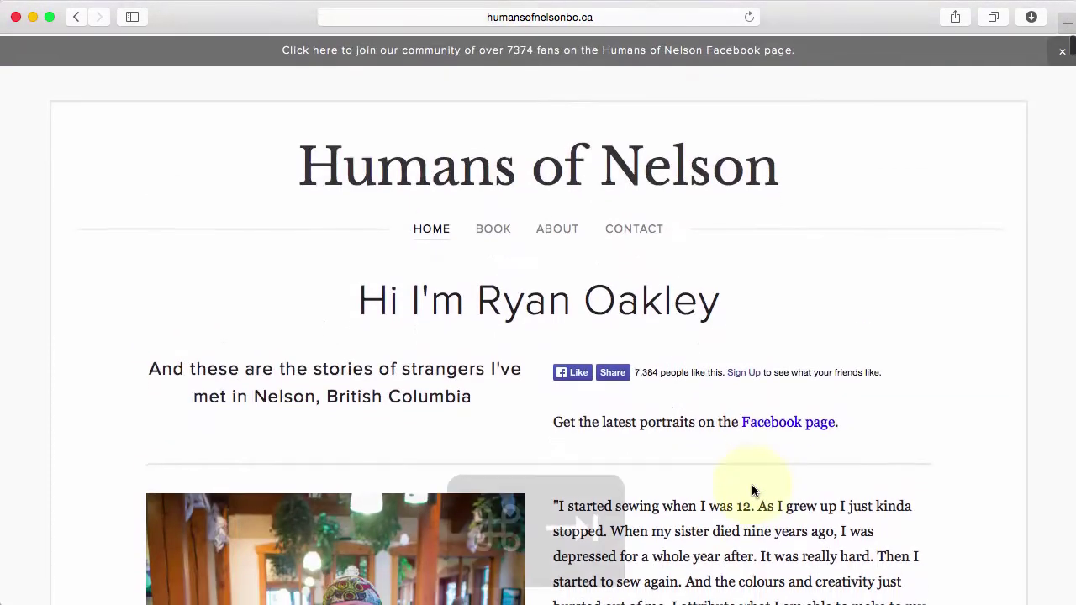
key("super+Tab")
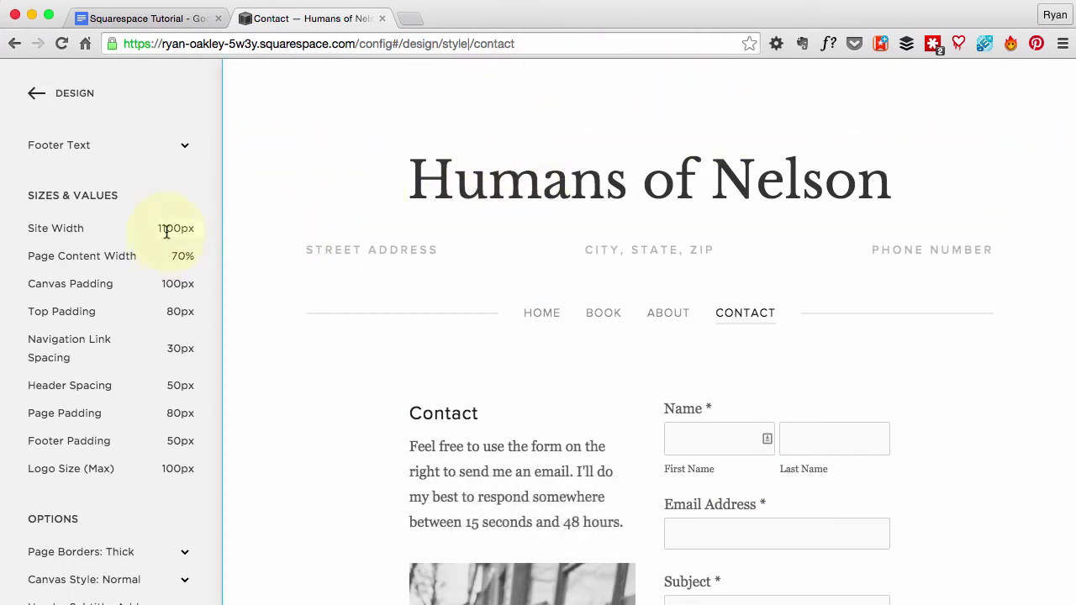
Step: Set the Page Content Width to 85% and the Canvas Padding to 30px
mouse_move(177, 229)
left_click(78, 254)
left_click_drag(80, 256, 111, 258)
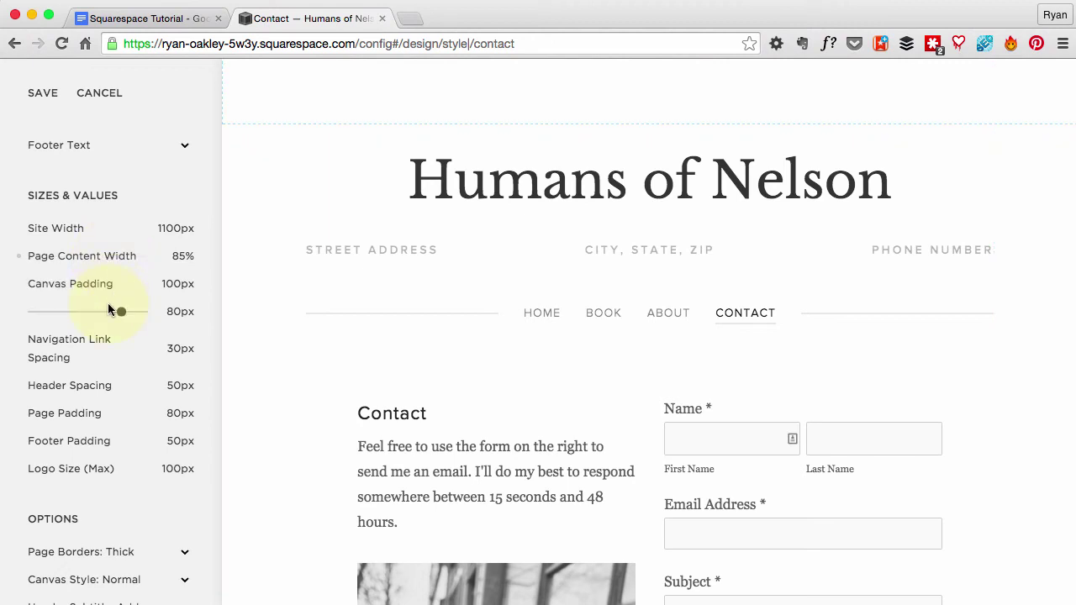
mouse_move(96, 293)
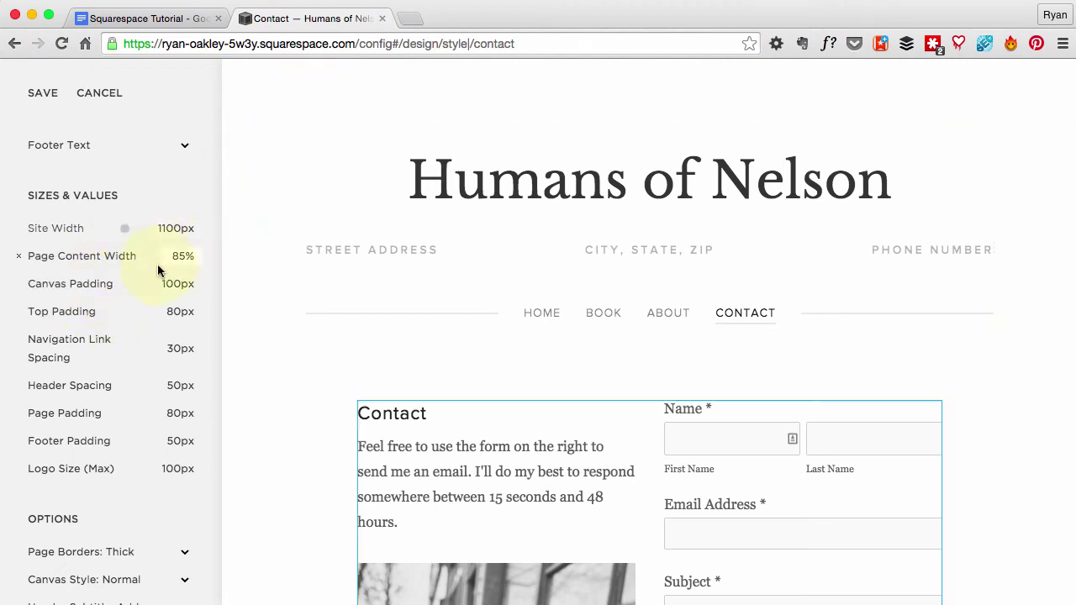
left_click_drag(115, 284, 48, 293)
left_click(130, 285)
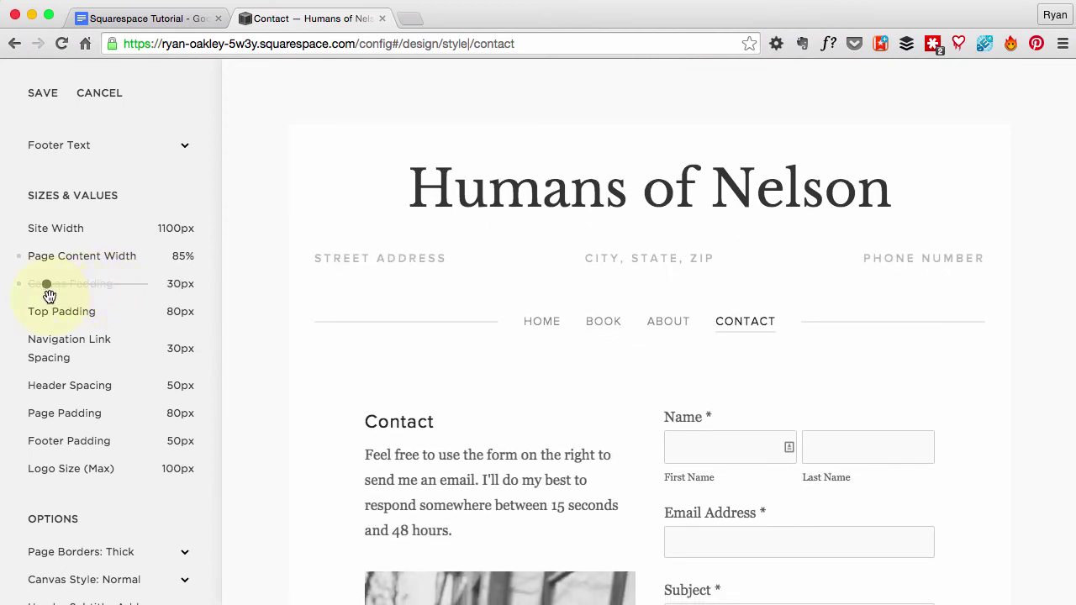
Step: Set the Top Padding to 40px and the Header Spacing to 15px
mouse_move(156, 339)
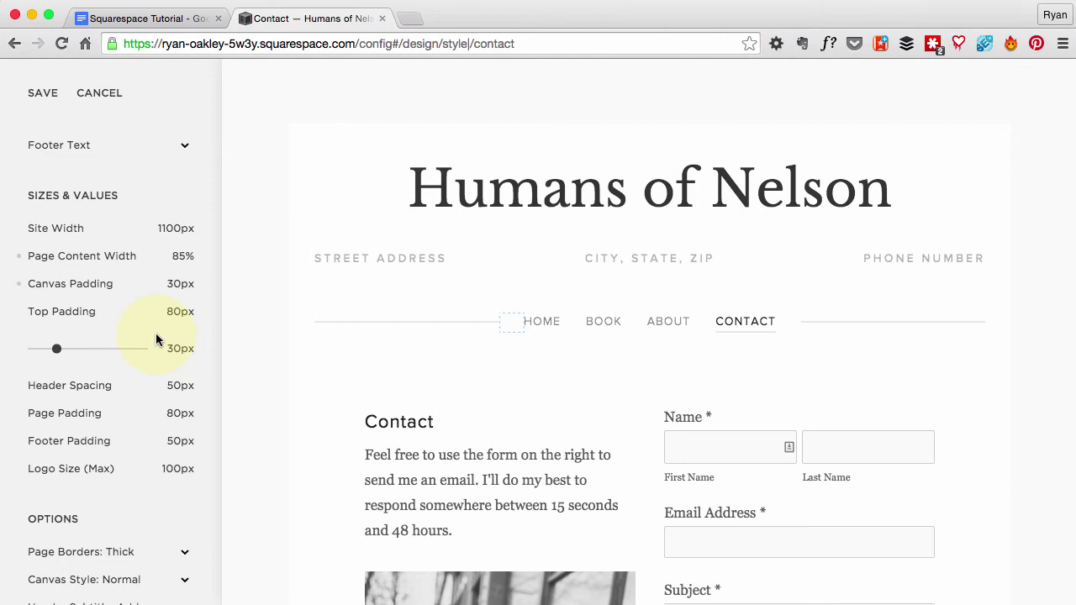
mouse_move(144, 310)
left_click_drag(122, 311, 75, 314)
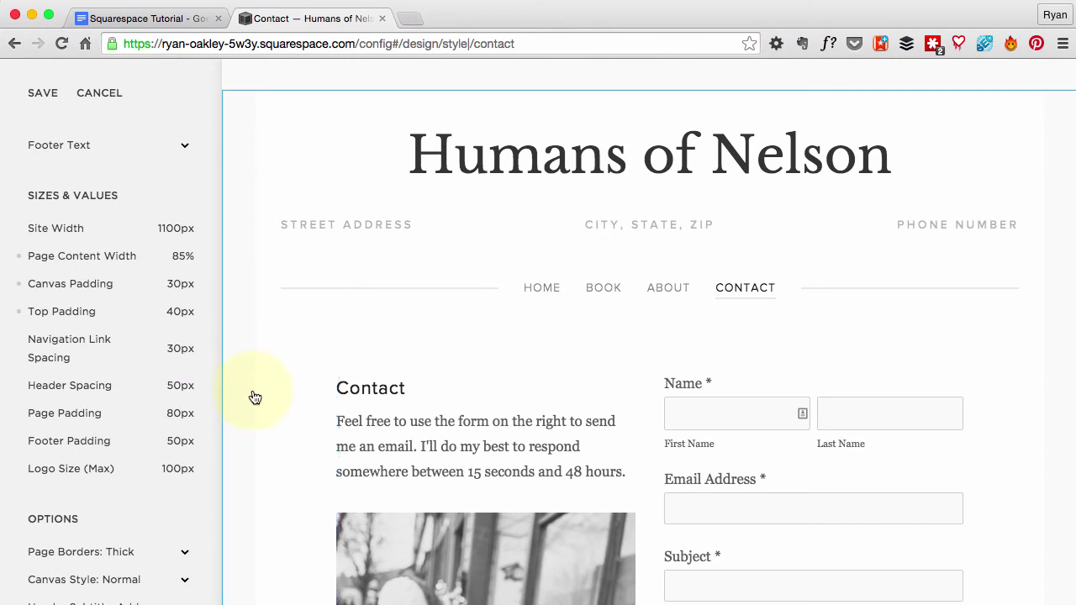
left_click_drag(89, 385, 48, 394)
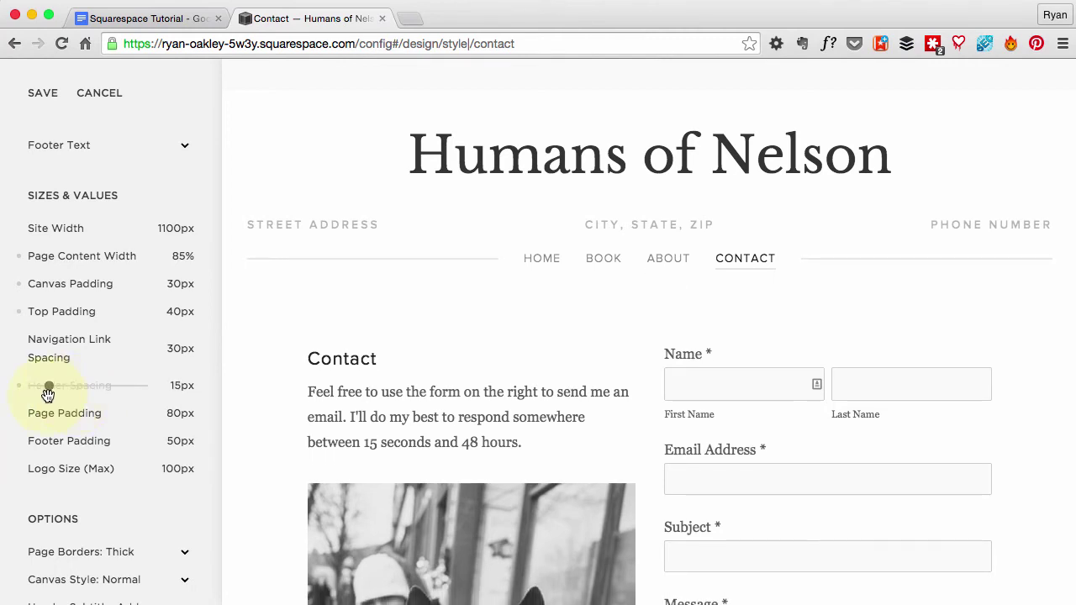
Step: Set the Page Padding to 32px and the Footer Padding to 23px
mouse_move(118, 420)
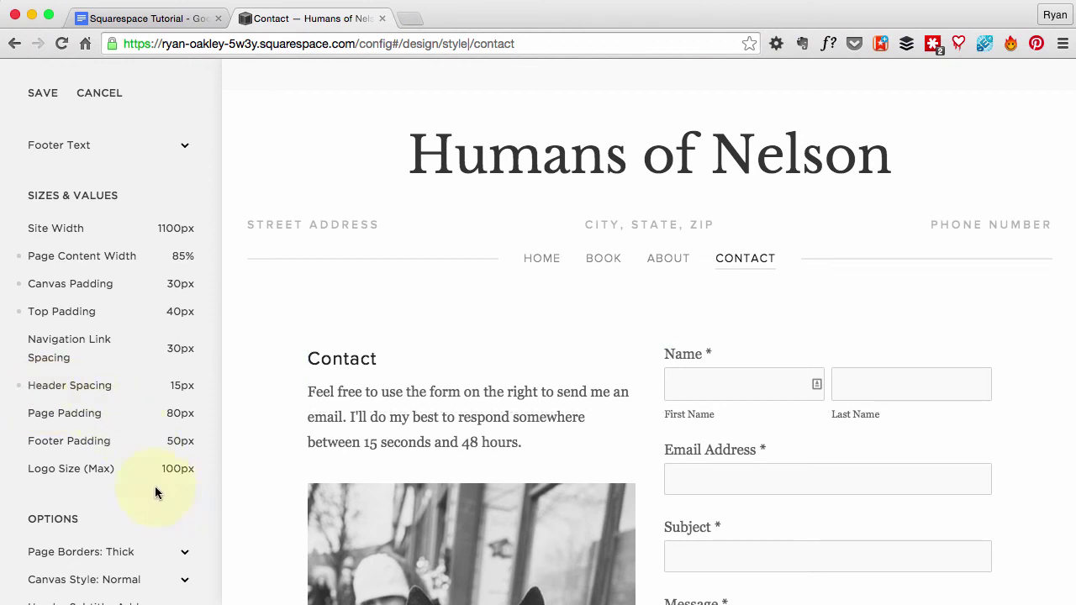
left_click(111, 413)
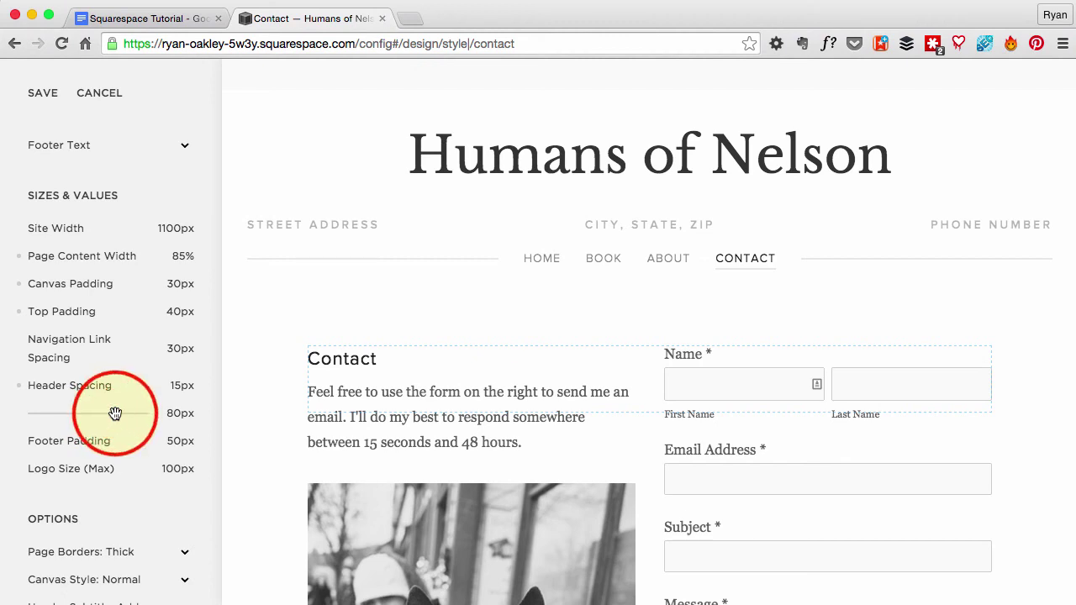
left_click_drag(116, 413, 47, 423)
left_click(52, 442)
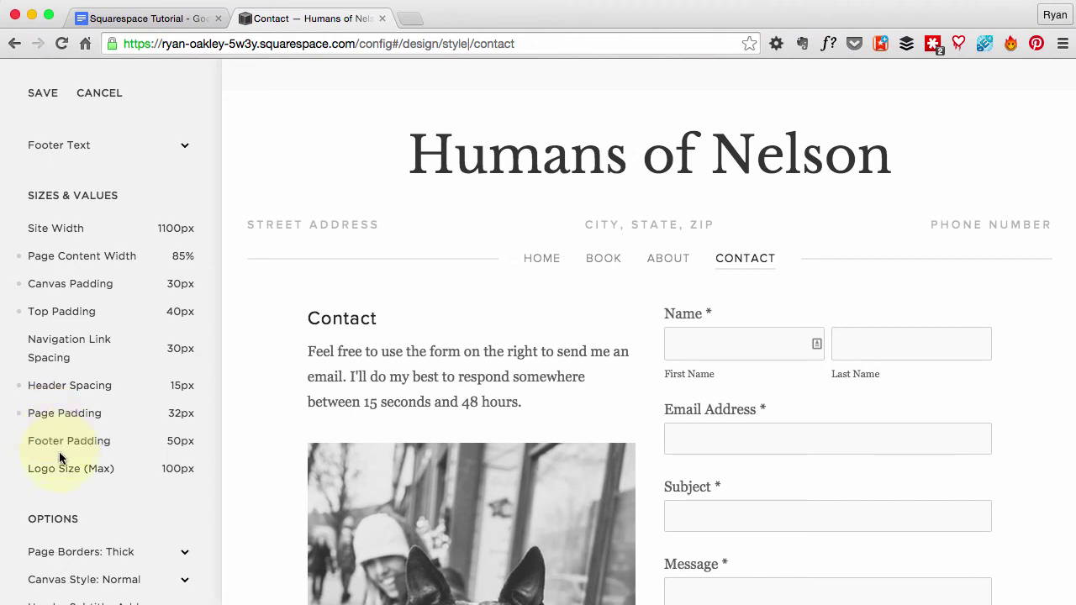
mouse_move(77, 441)
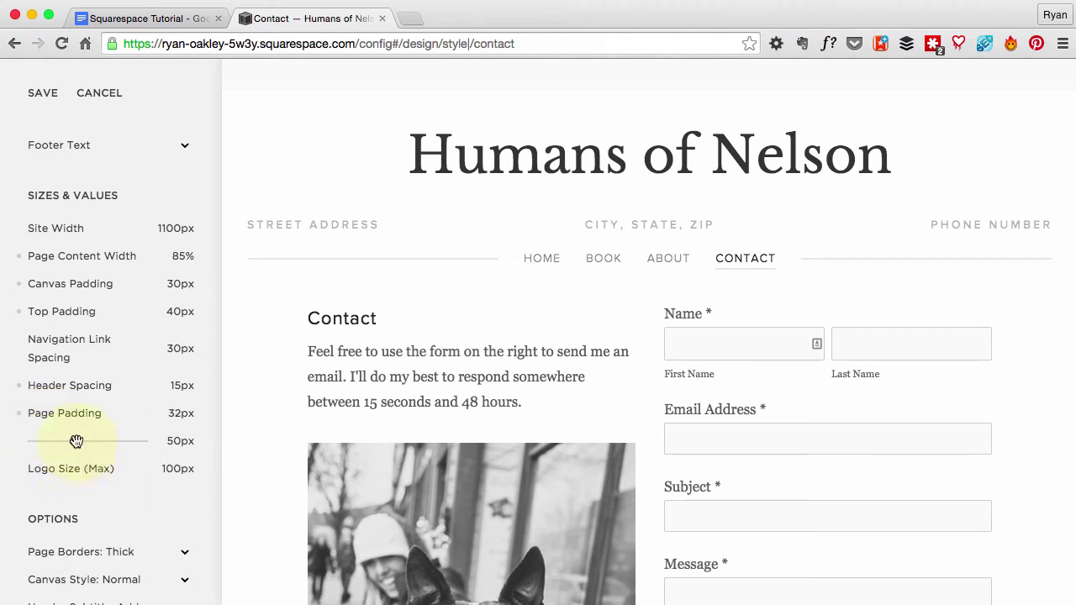
left_click(74, 441)
scroll(629, 468, "down", 10)
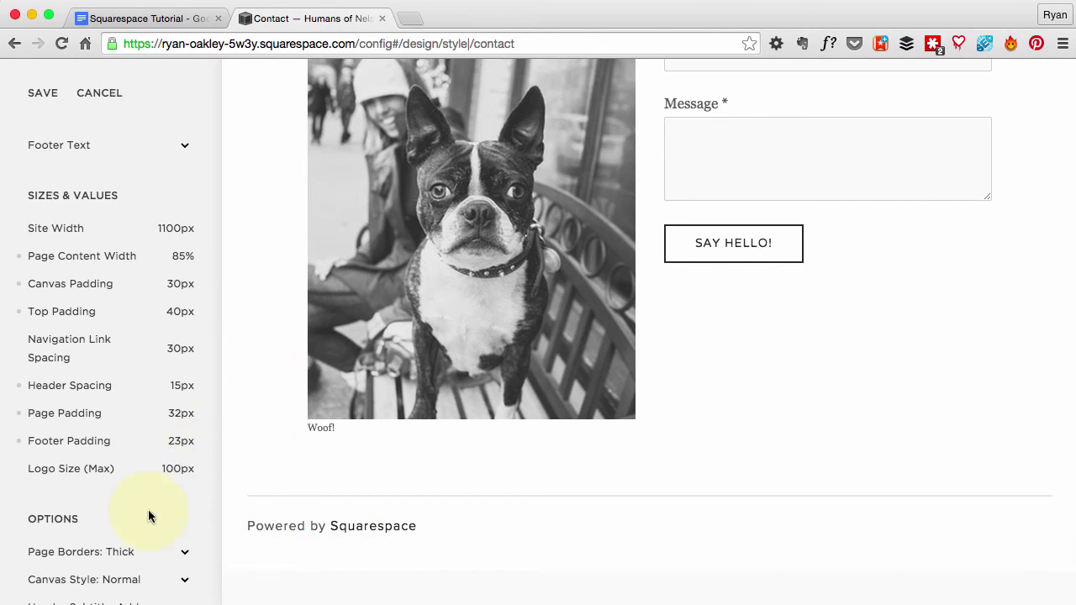
Step: Set the Header Subtitle option to None to remove the address line under the site title
mouse_move(135, 411)
scroll(145, 333, "down", 5)
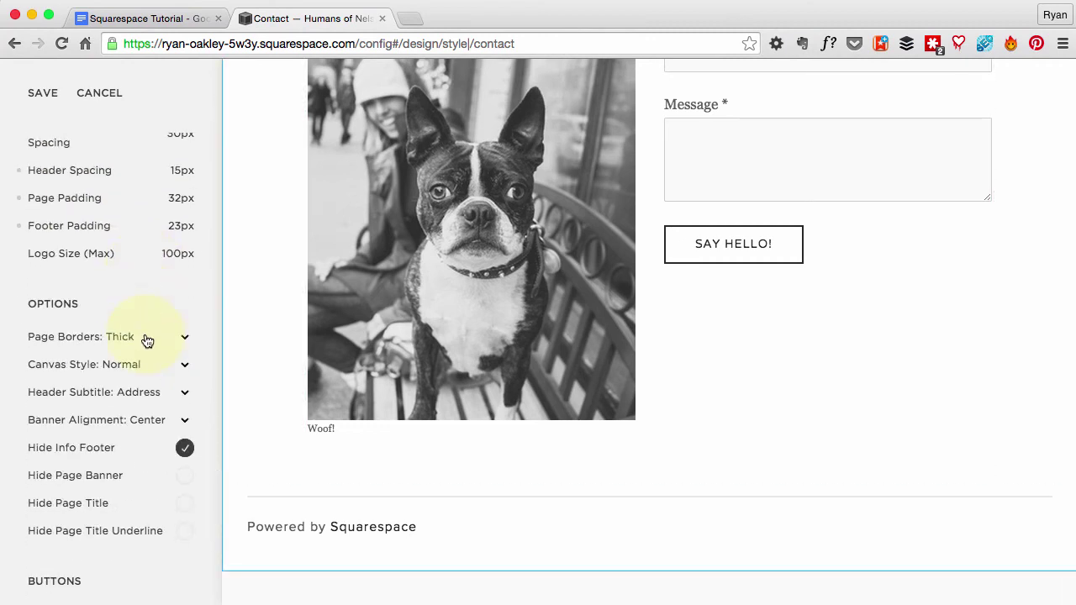
scroll(642, 413, "up", 5)
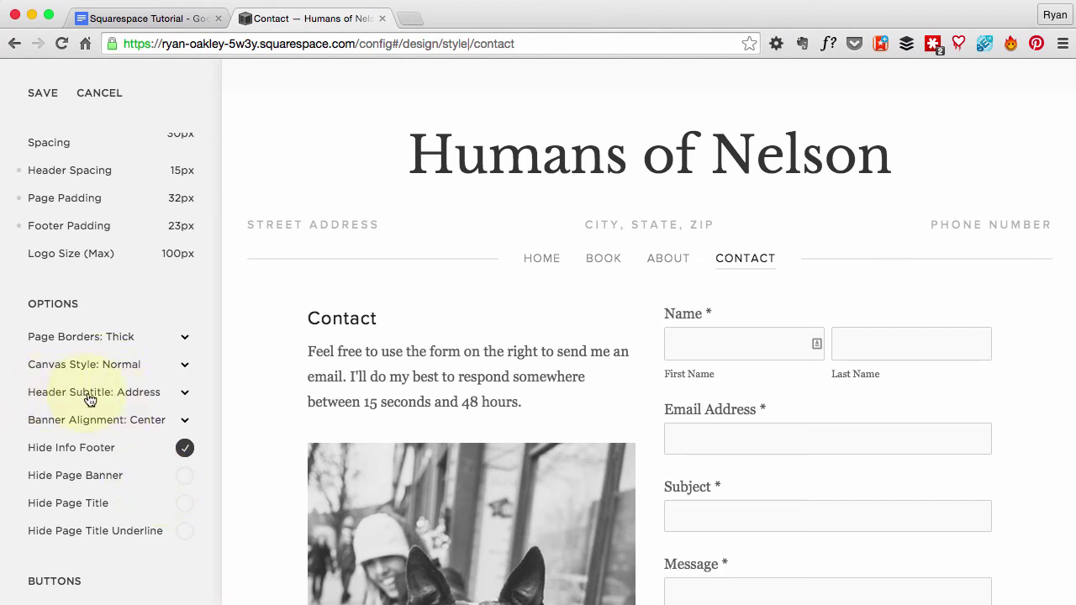
left_click(137, 400)
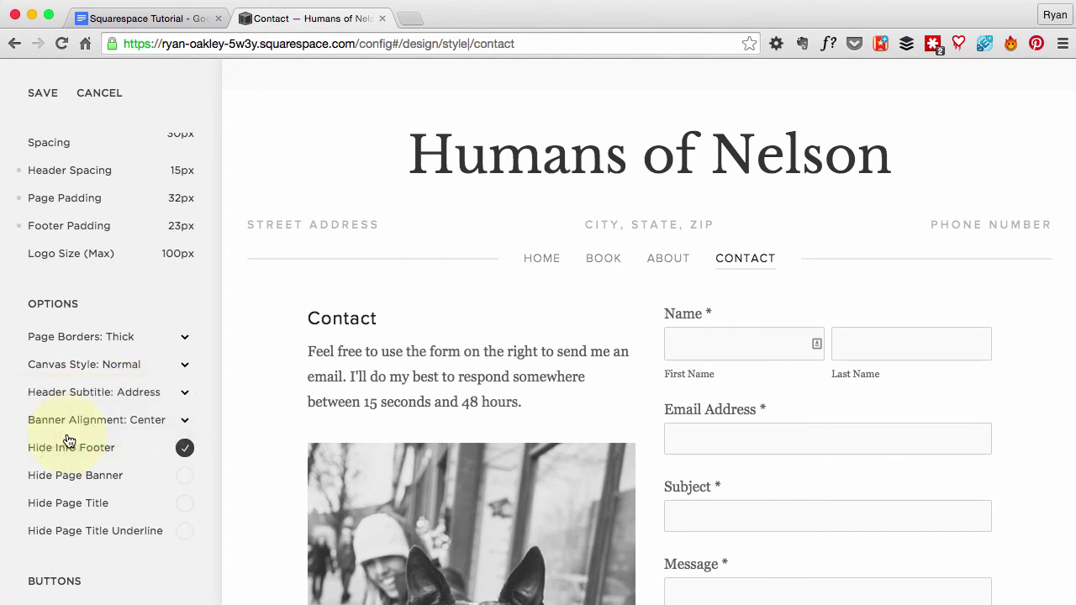
left_click(67, 435)
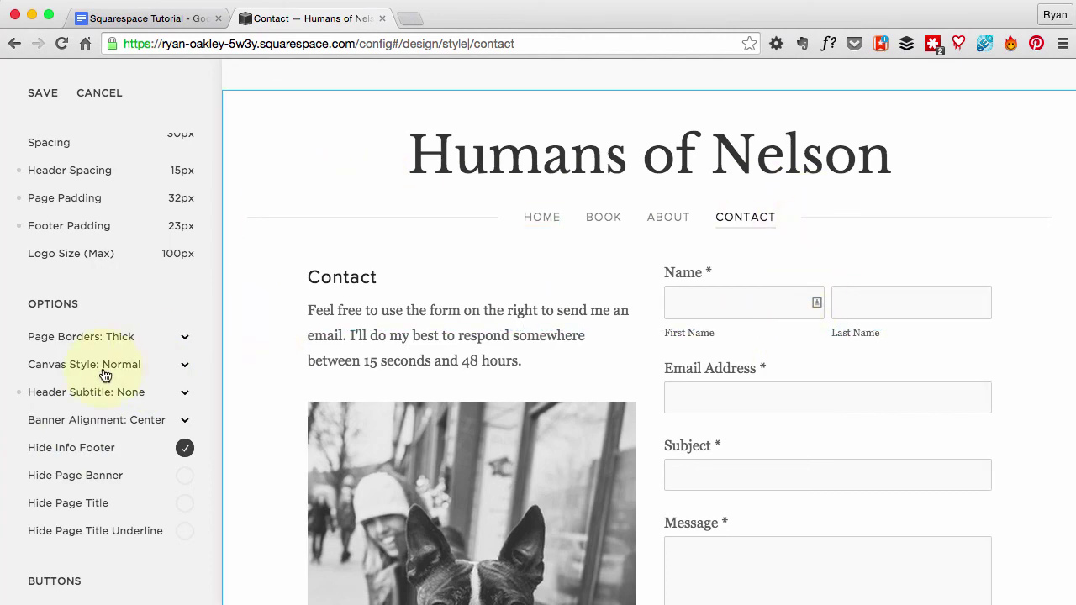
Step: Preview the Solid and Raised button styles on the contact form's submit button, and set Button Style back to Outline
scroll(748, 415, "down", 5)
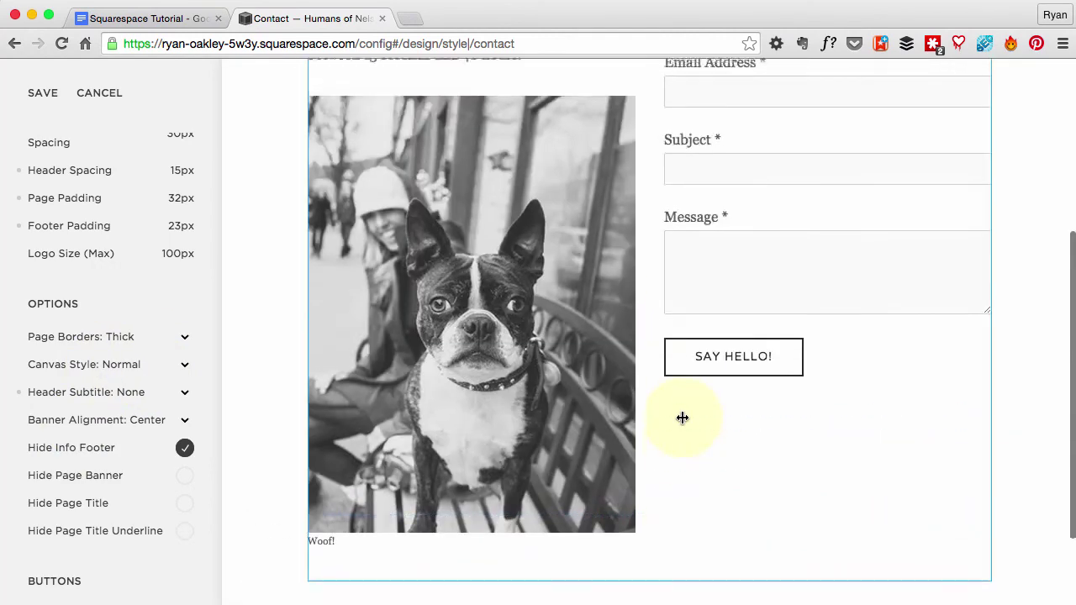
scroll(140, 463, "down", 5)
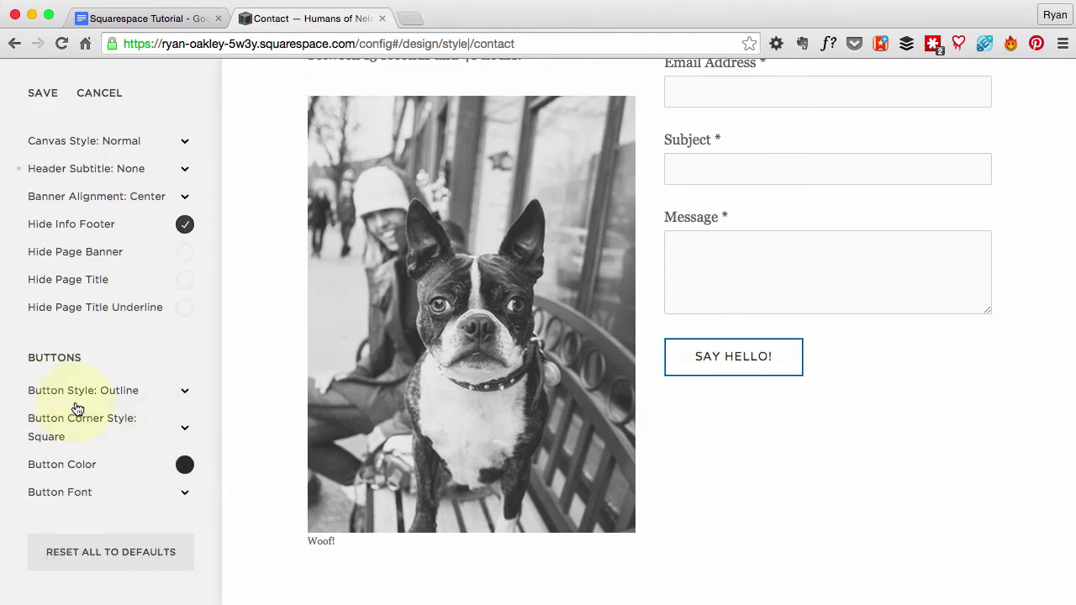
left_click(117, 392)
left_click(99, 377)
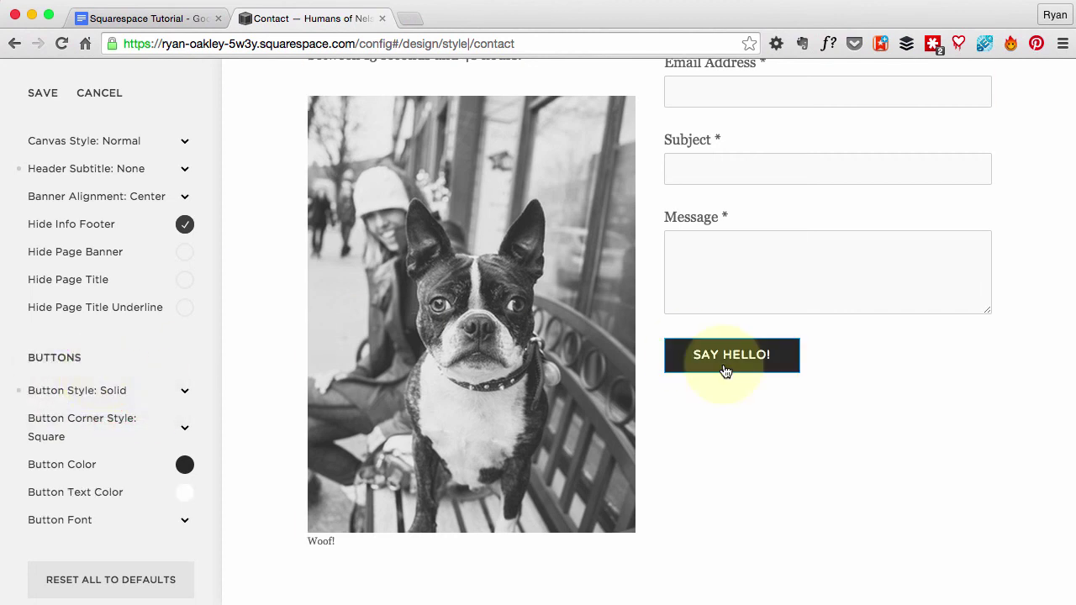
left_click(144, 400)
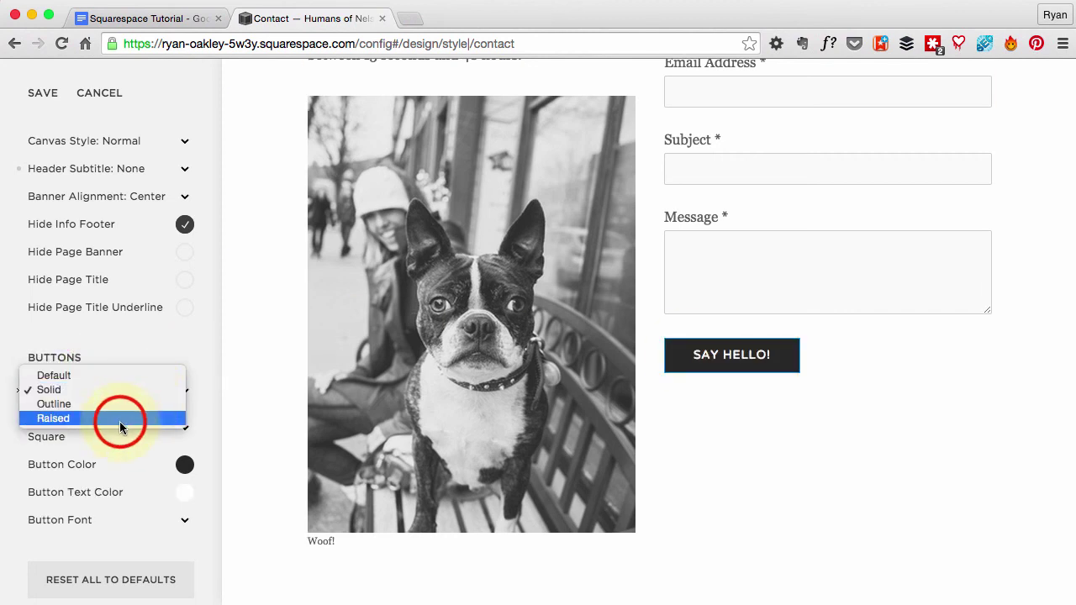
left_click(120, 420)
left_click(115, 388)
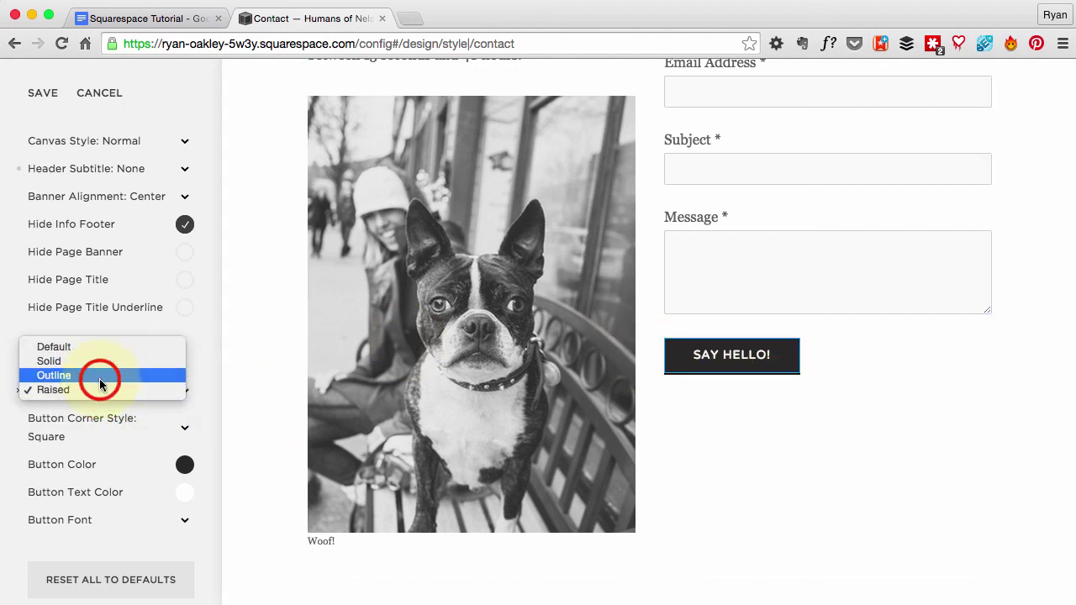
left_click(100, 376)
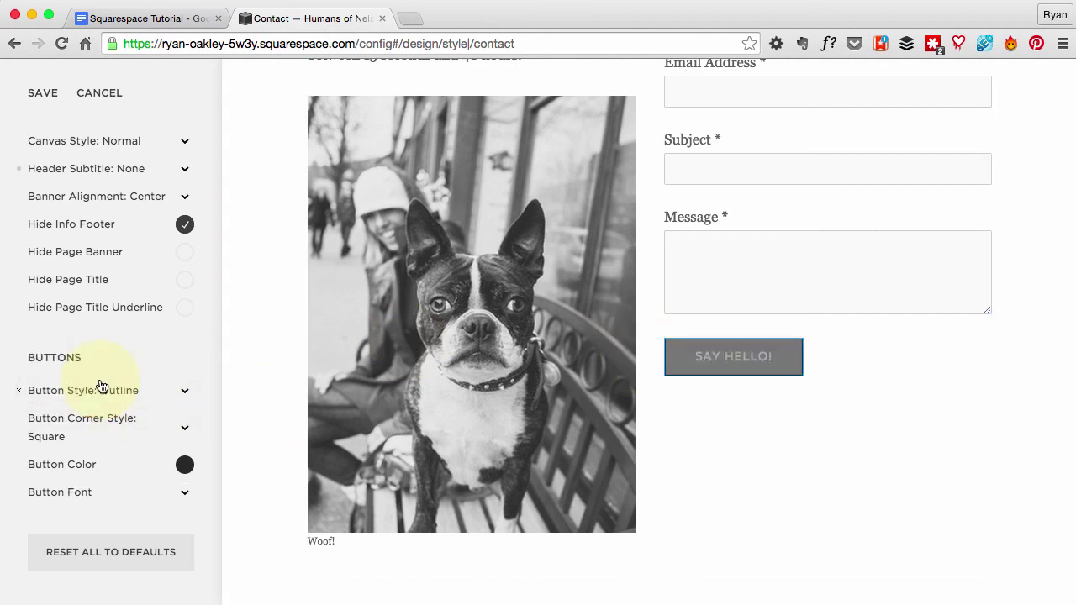
Step: Set the Button Corner Style to Rounded and the Button Color to #ff9900
left_click(100, 429)
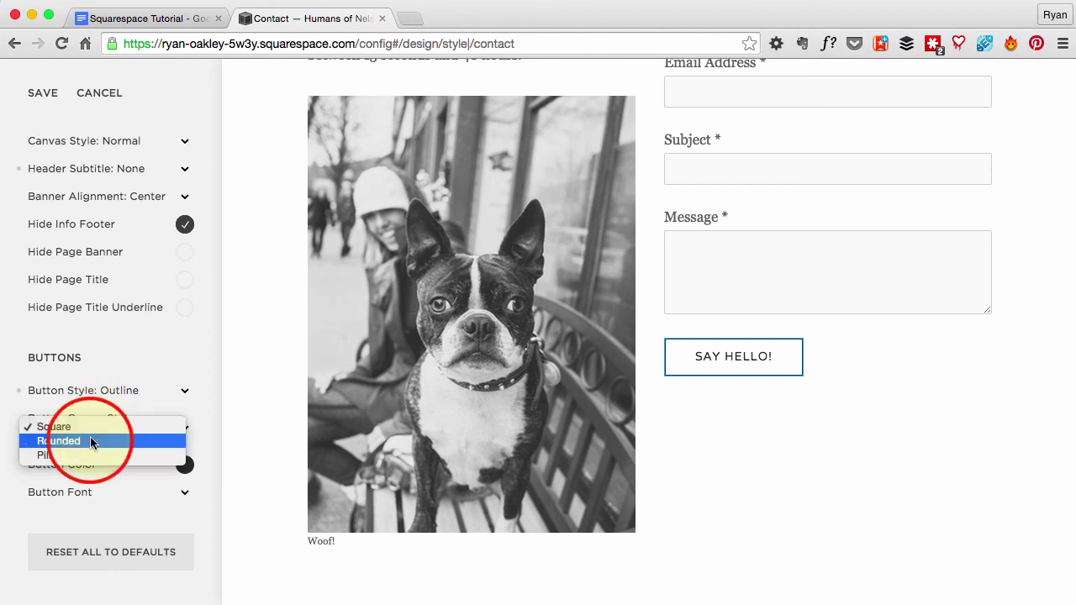
left_click(90, 443)
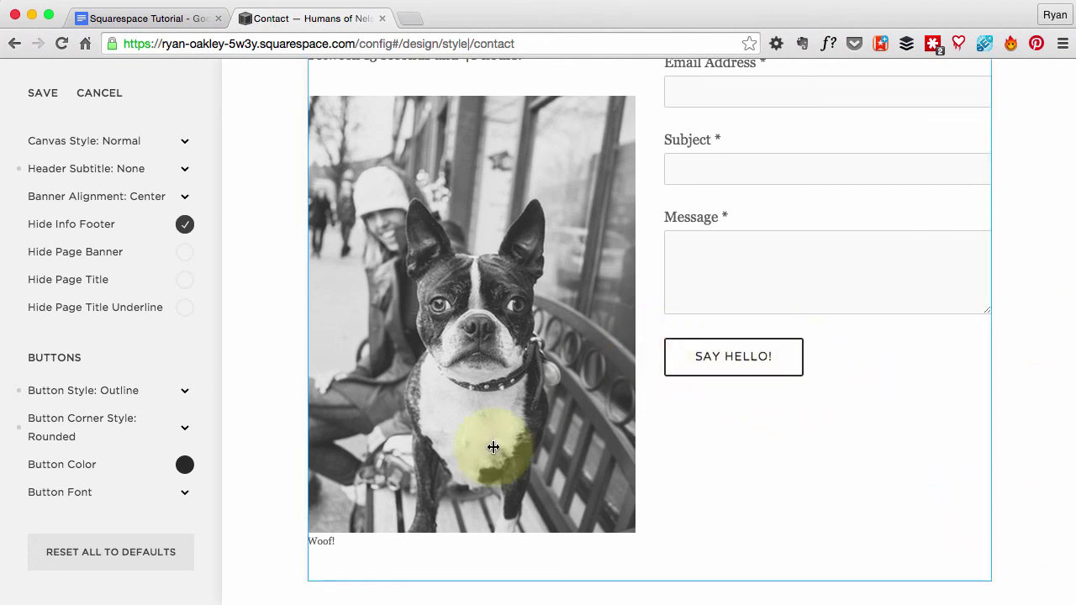
left_click(65, 471)
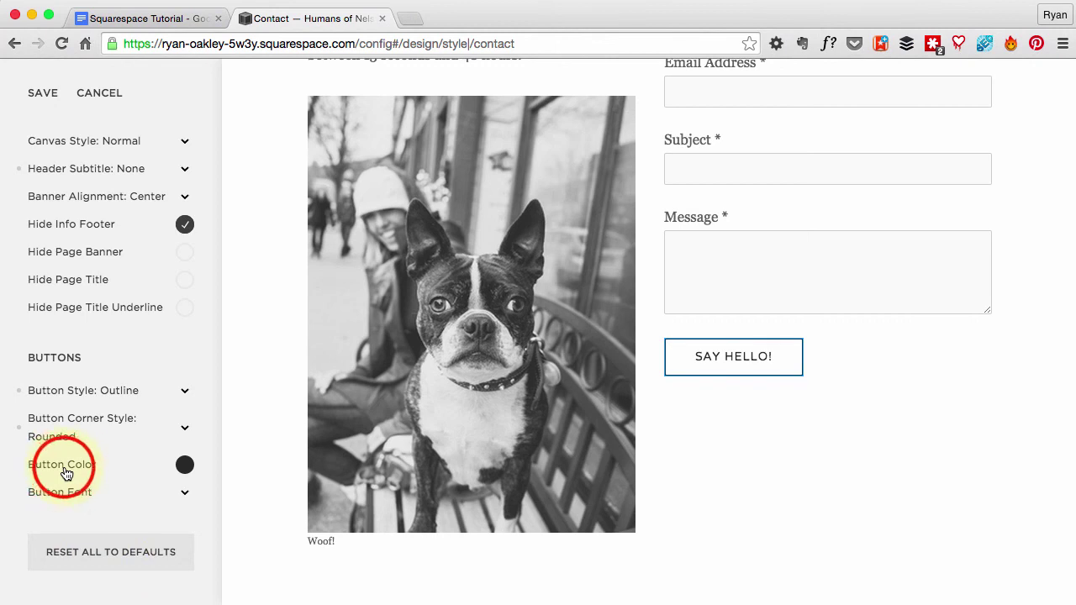
left_click(42, 393)
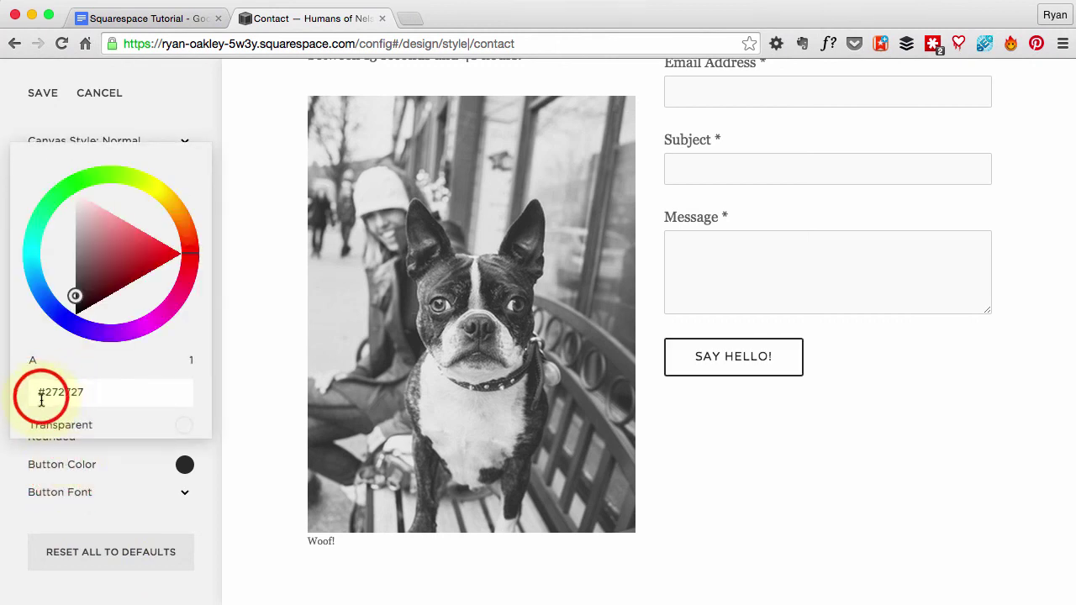
double_click(42, 393)
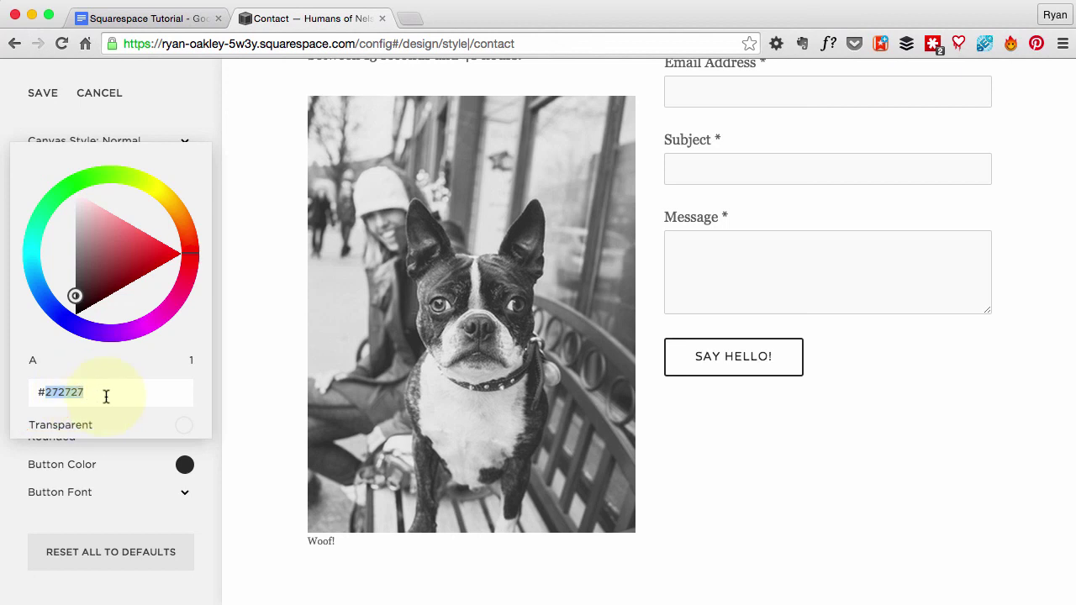
type("ff9900")
left_click(788, 451)
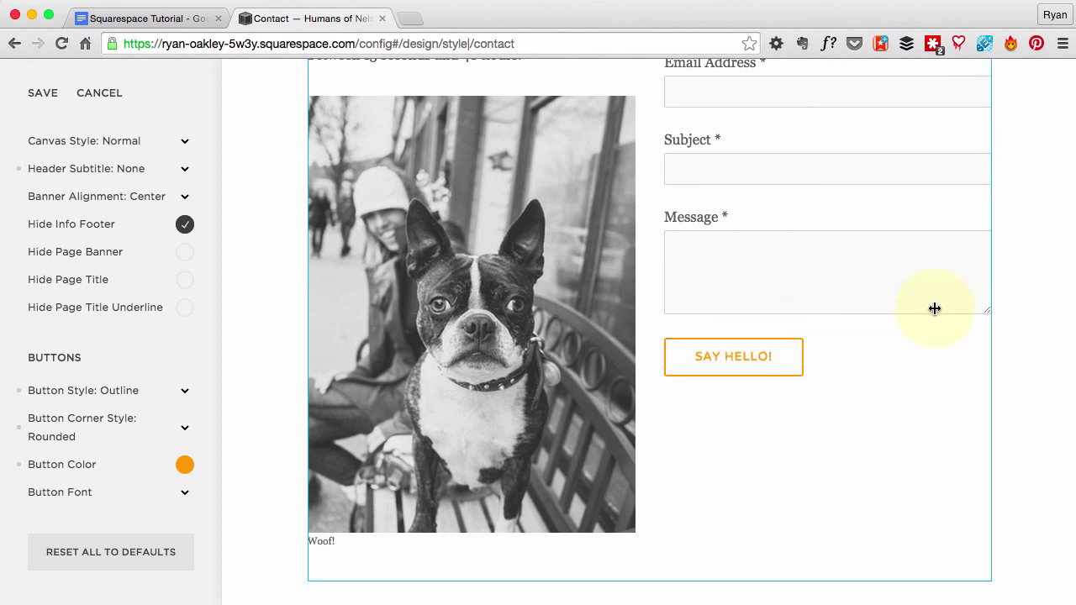
Step: Switch to Safari, open the live Humans of Nelson site's Contact page and compare it with the edited Contact page in Chrome
scroll(283, 373, "up", 5)
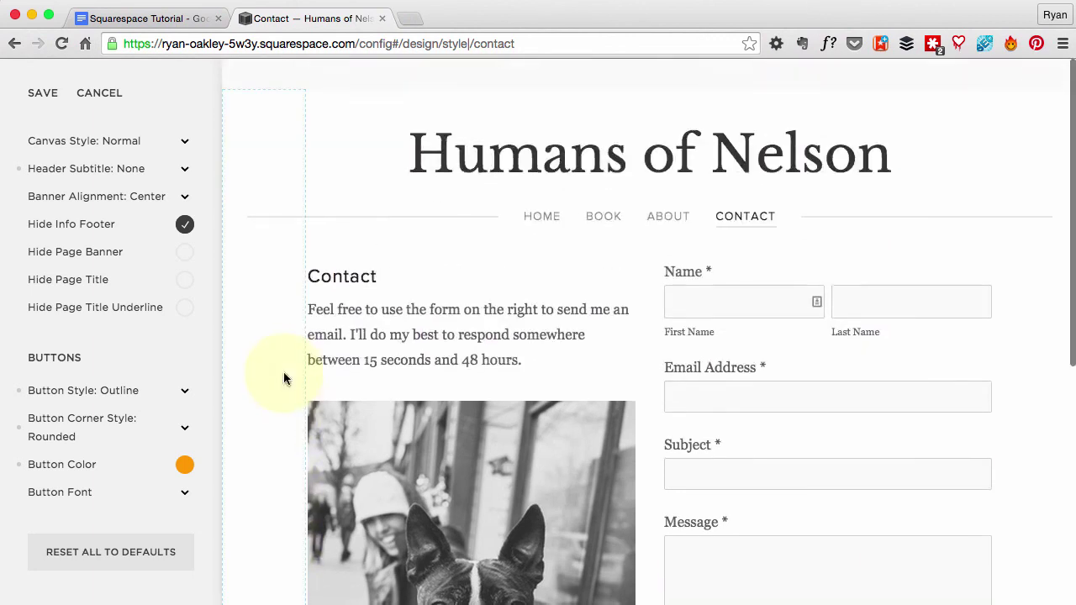
key("super+Tab")
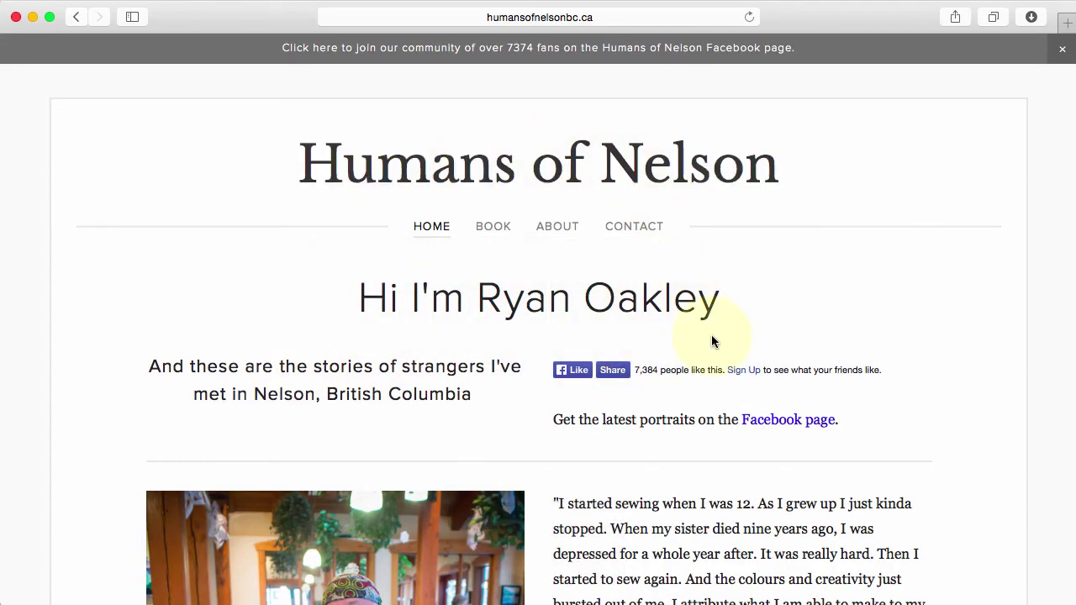
scroll(1007, 405, "up", 2)
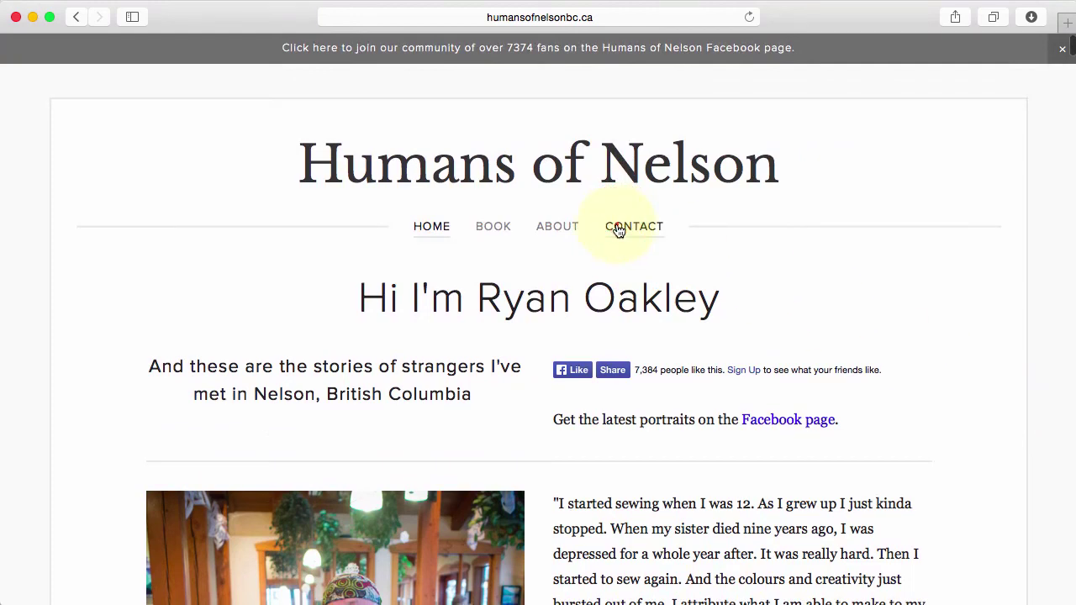
left_click(622, 228)
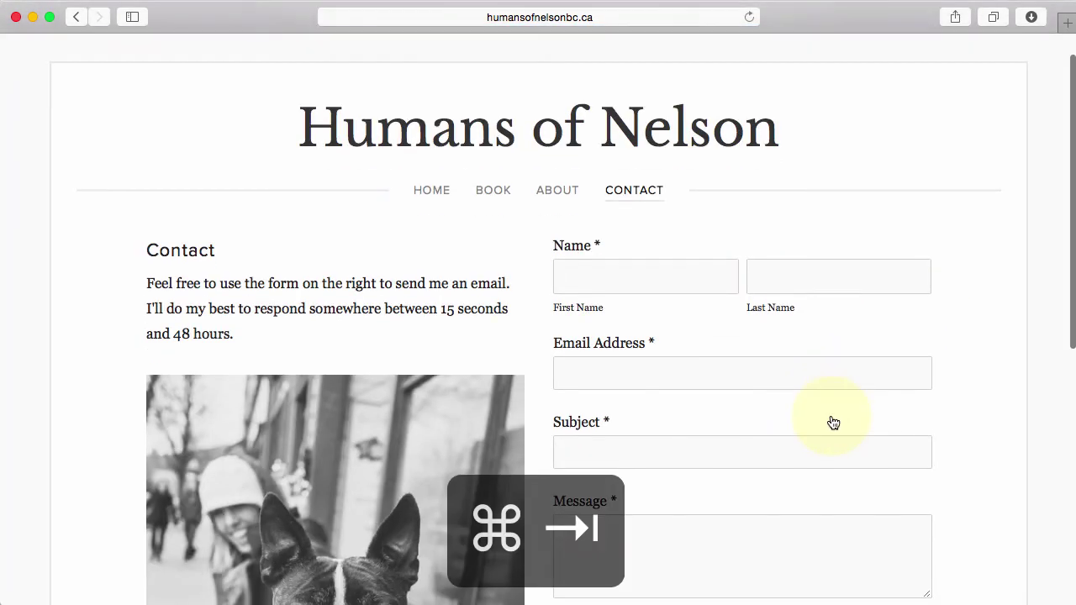
key("super+Tab")
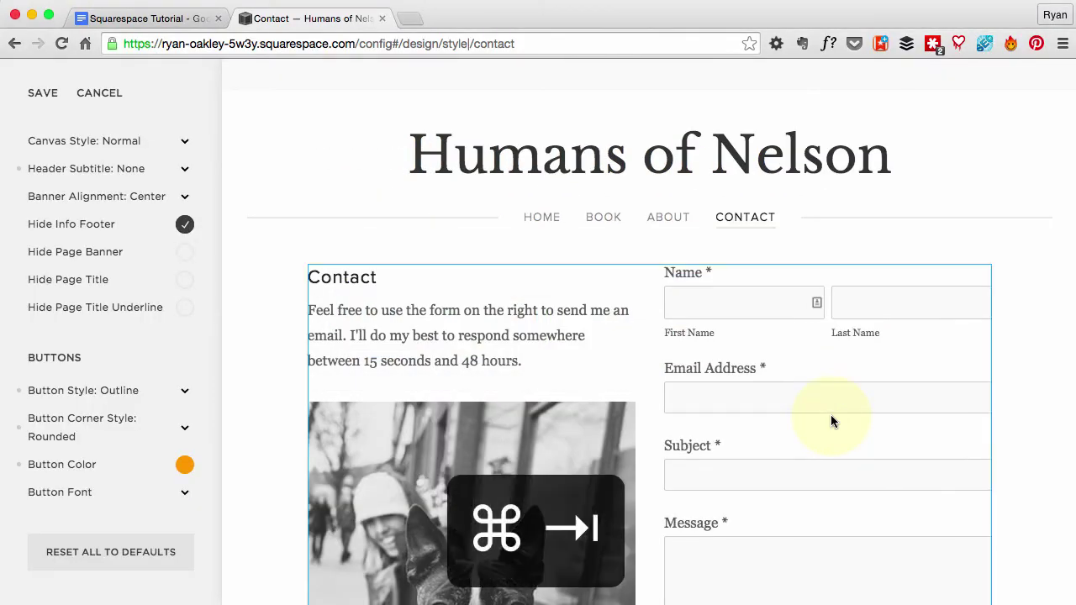
key("super+Tab")
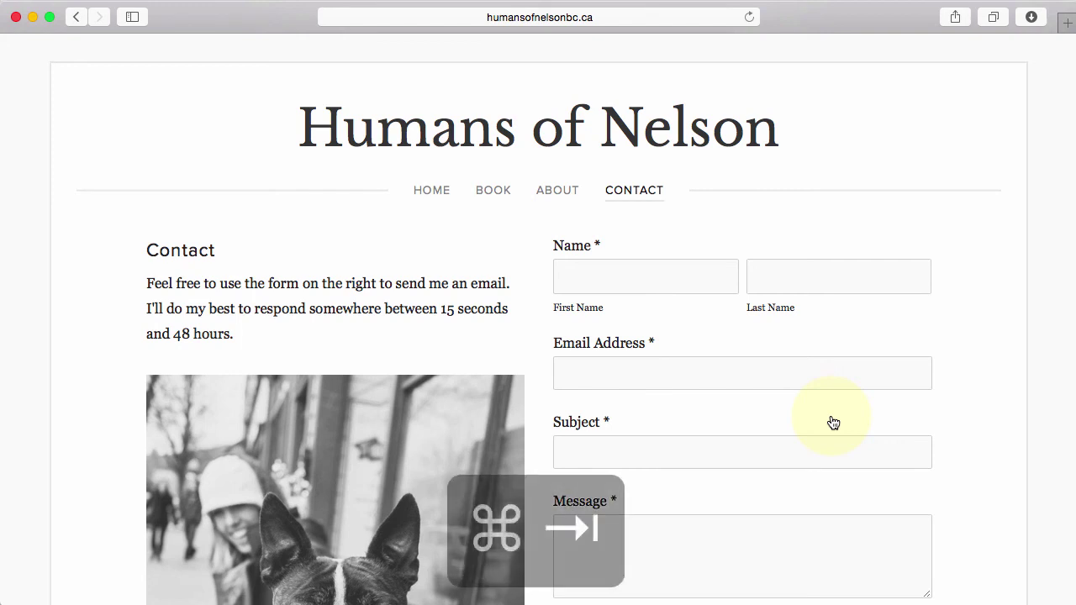
key("super+Tab")
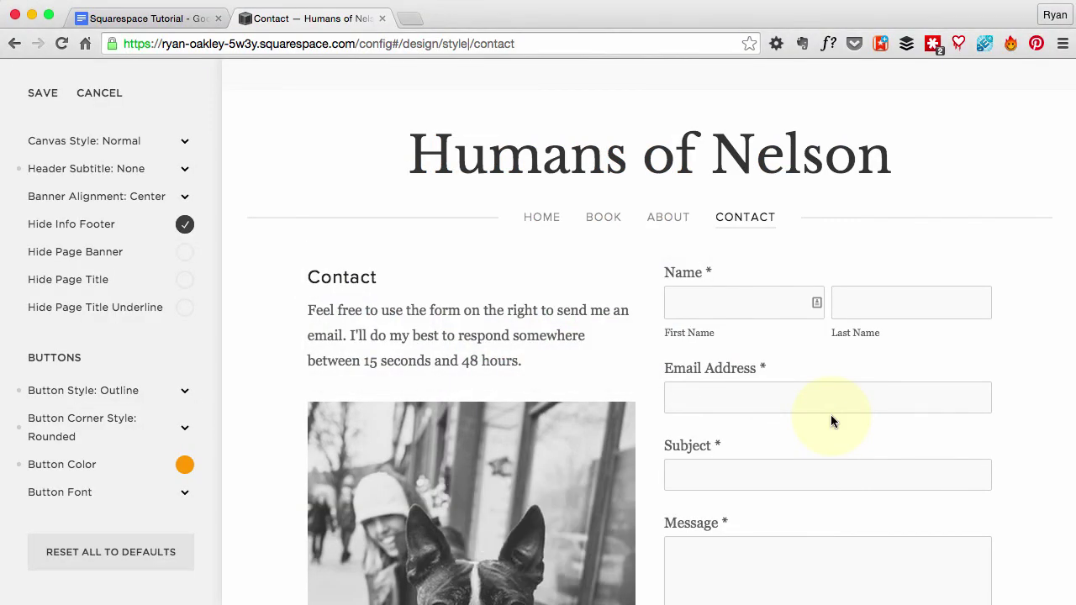